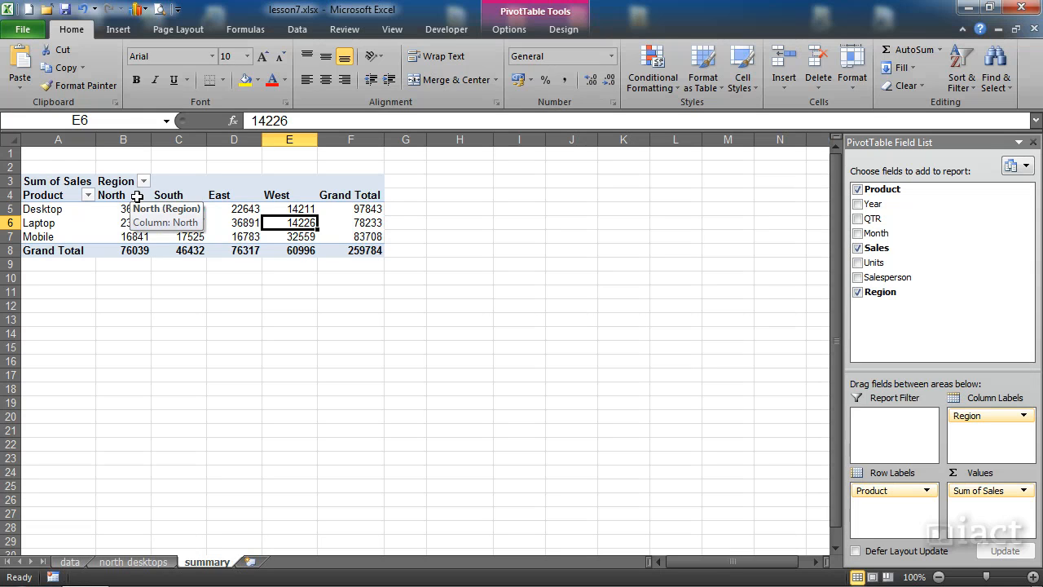
- Insert a slicer for the Product field of the PivotTable on the summary sheet
left_click(229, 235)
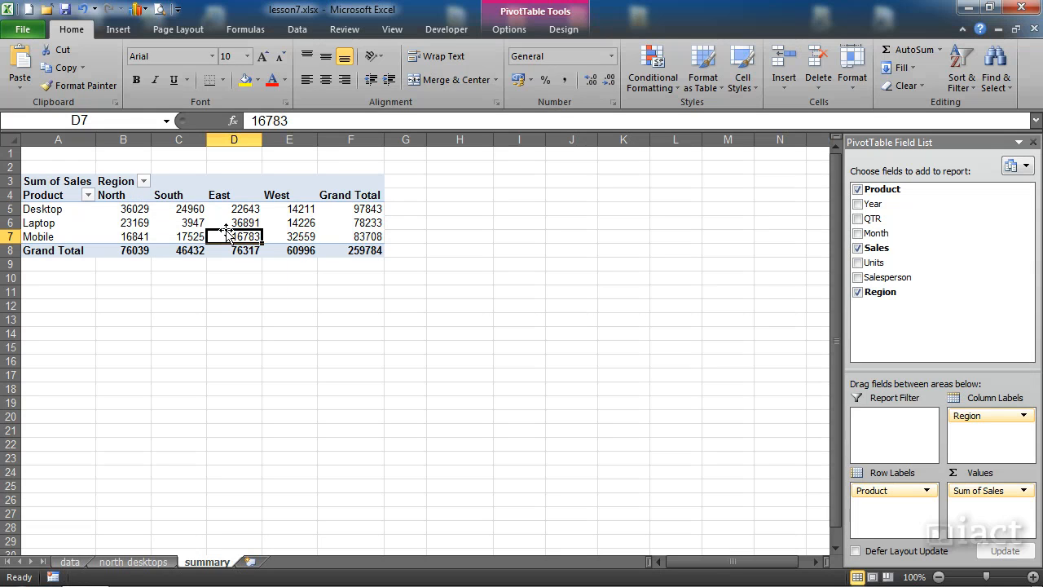
left_click(223, 212)
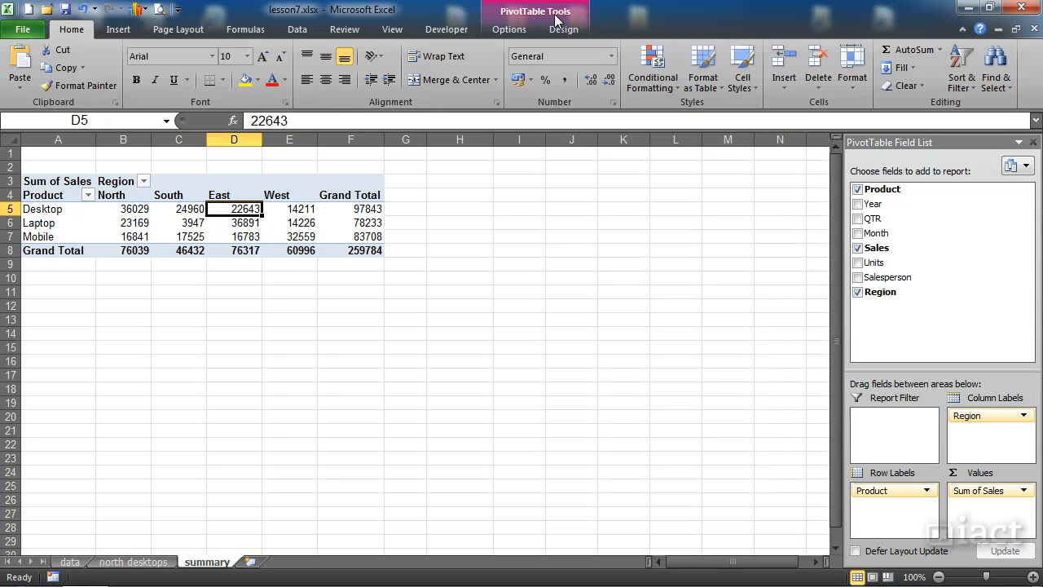
left_click(508, 31)
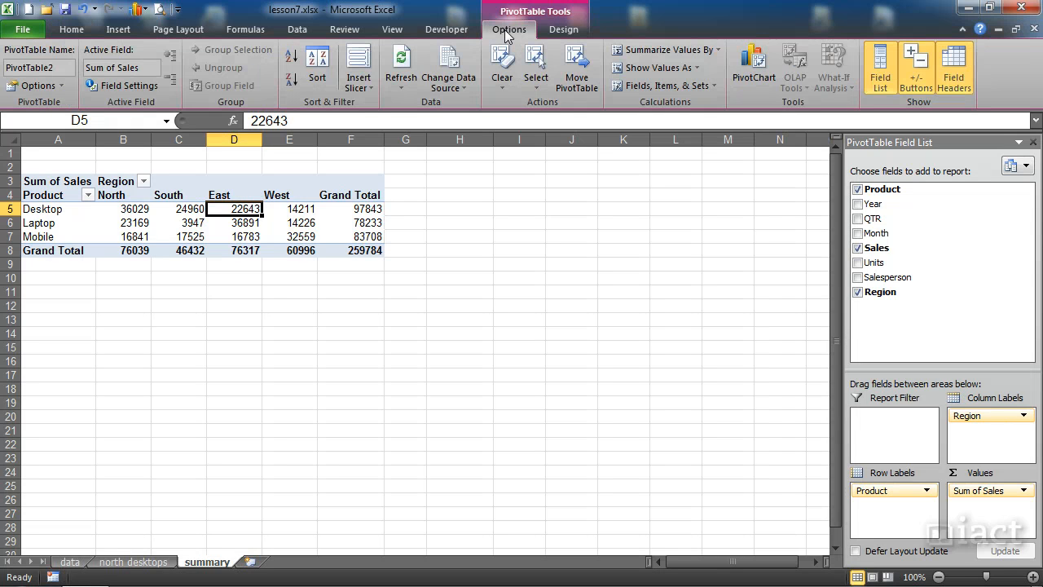
left_click(360, 87)
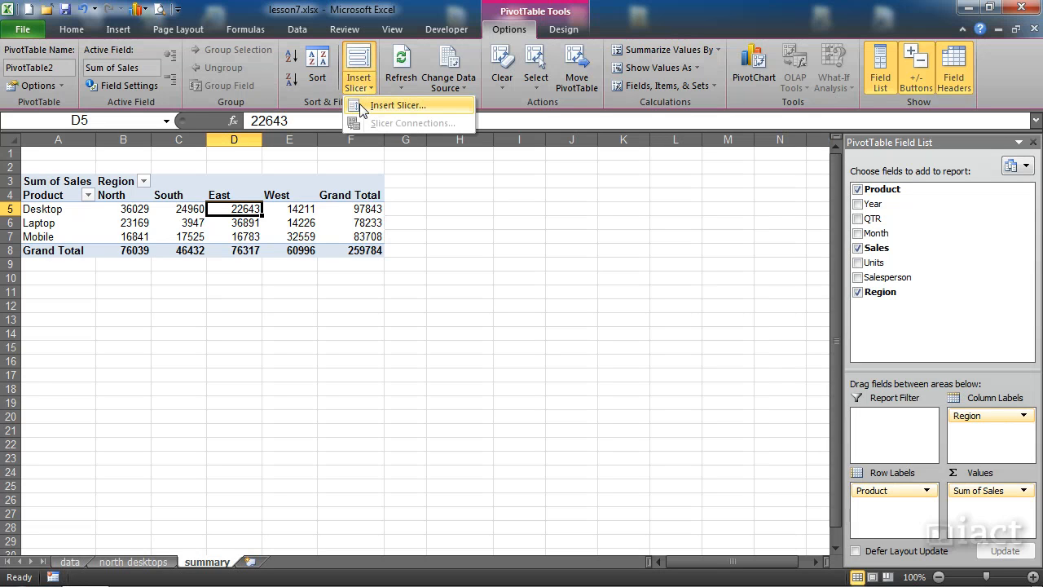
left_click(363, 107)
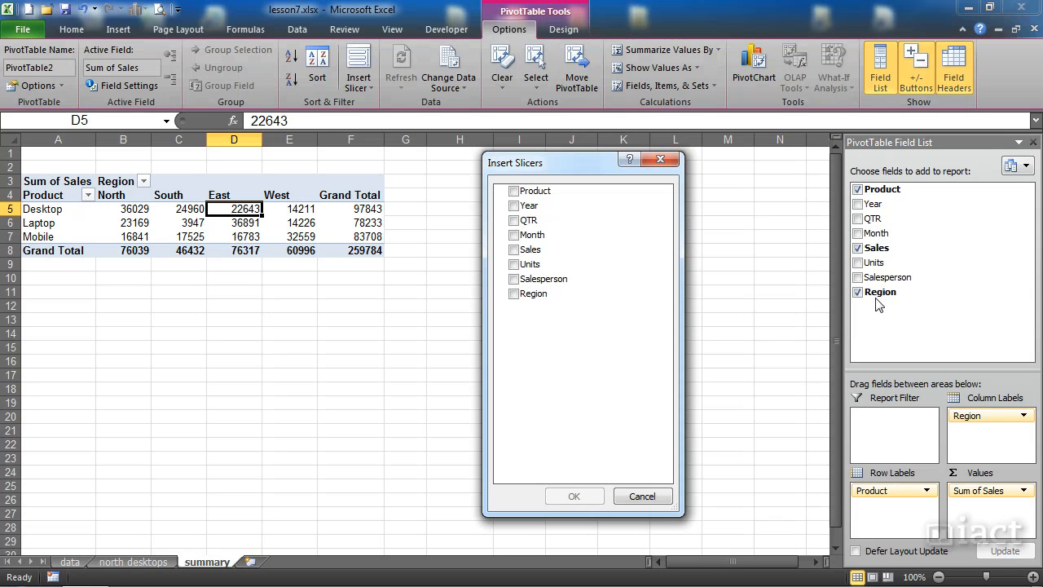
left_click(518, 194)
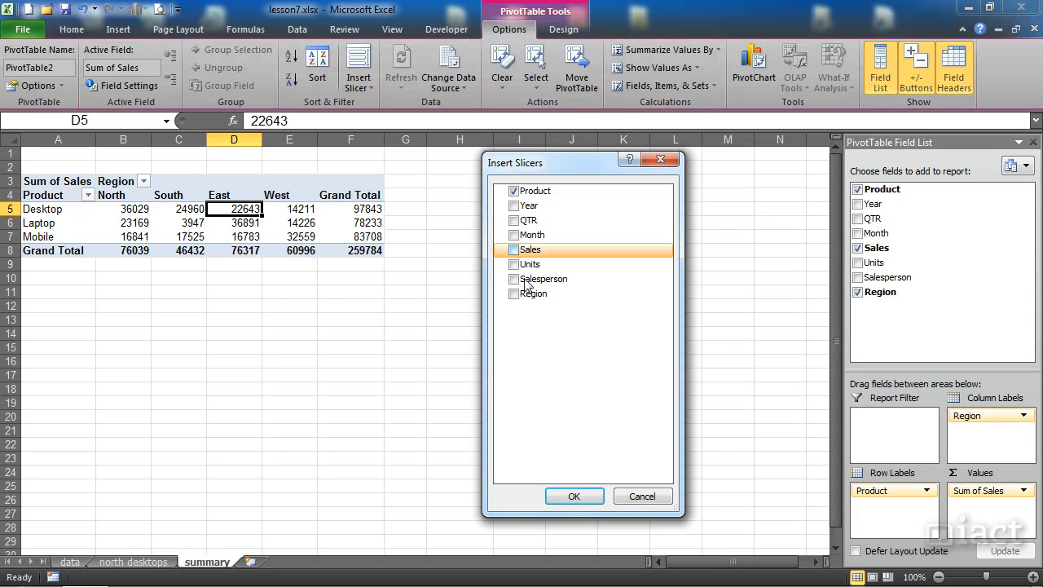
left_click(572, 497)
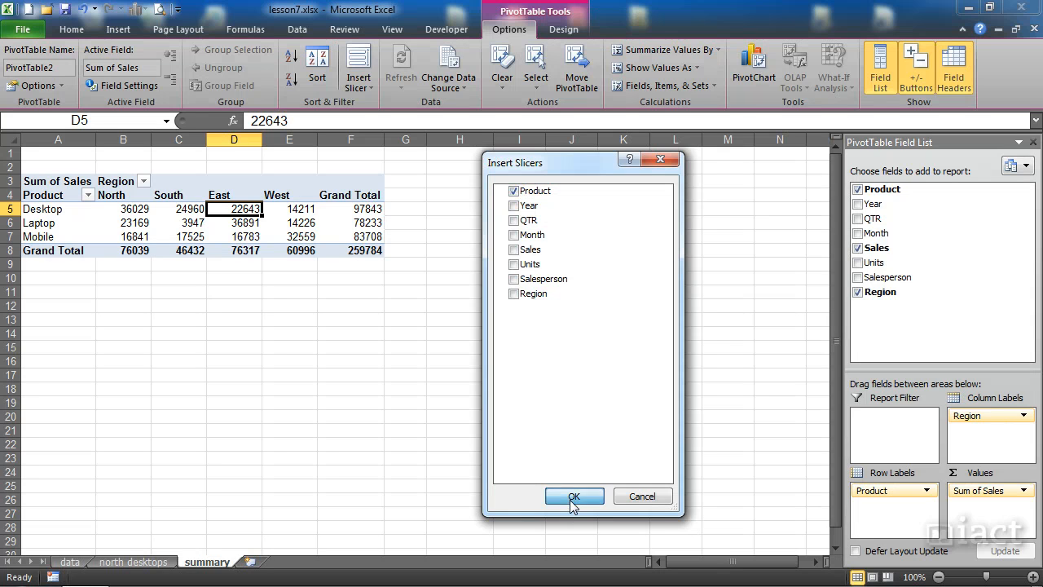
- Move the Product slicer beside the PivotTable so that it covers columns I to L from row 3 down
left_click_drag(457, 254, 652, 183)
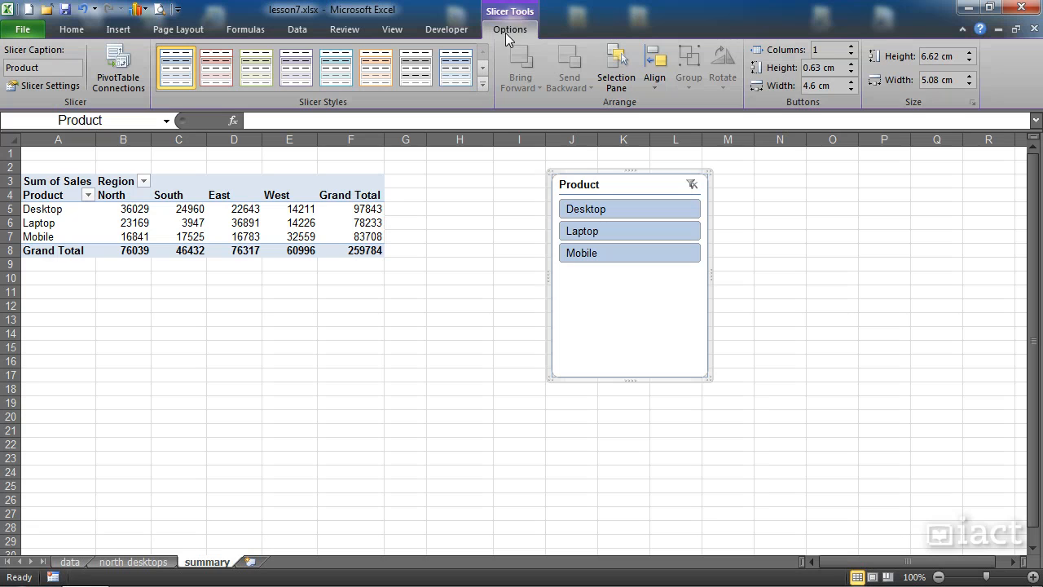
left_click(198, 220)
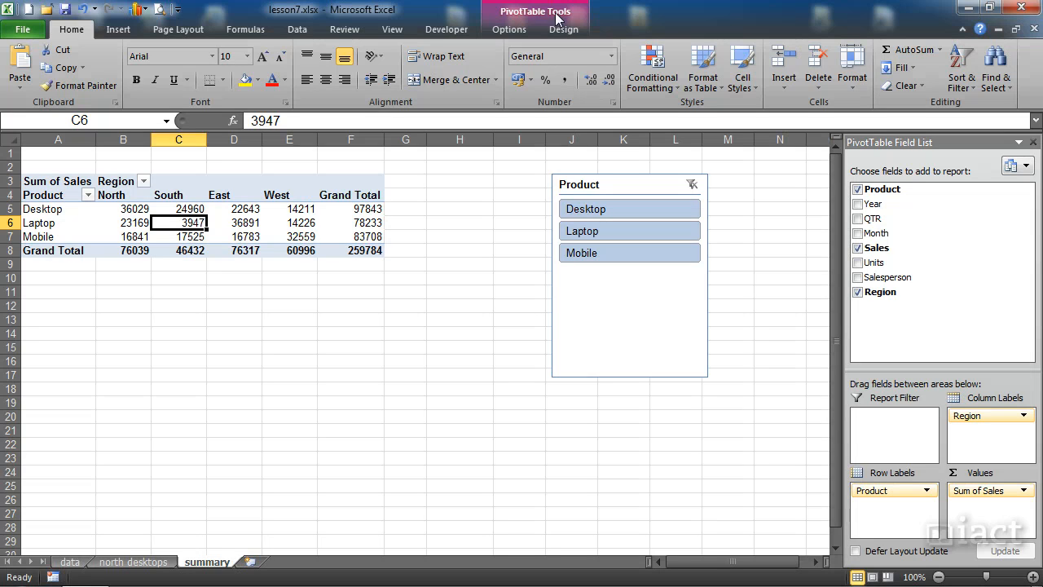
left_click(605, 190)
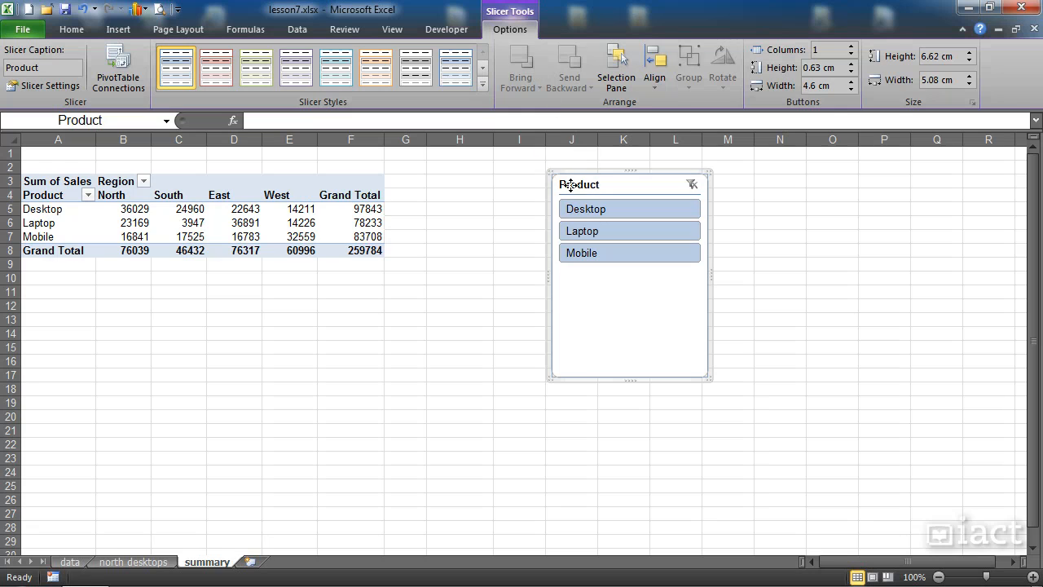
left_click_drag(565, 187, 542, 185)
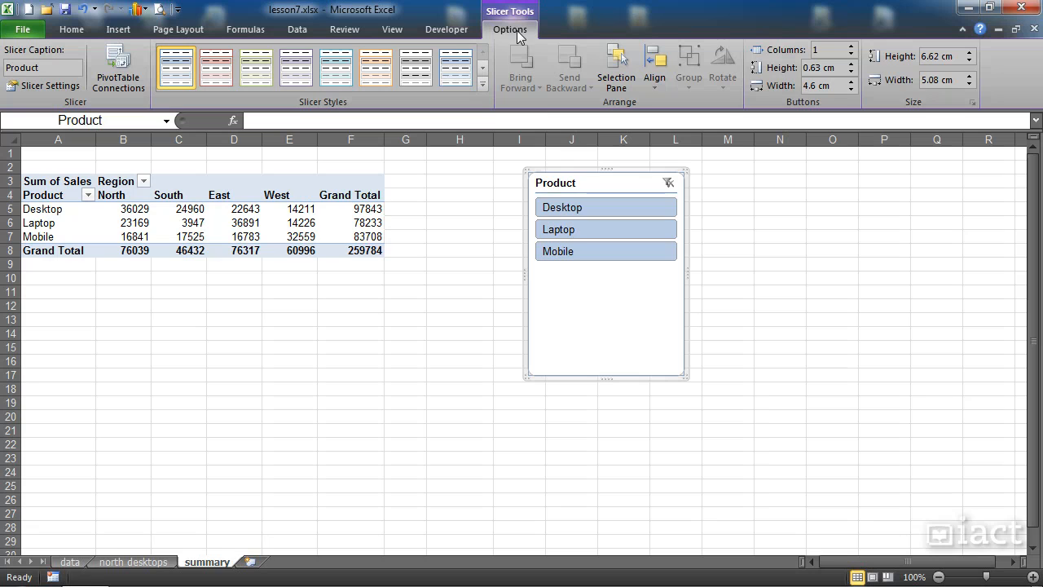
- Filter the PivotTable with the slicer by Desktop, Laptop, Mobile, and Desktop plus Mobile in turn, and clear the filter
left_click(561, 210)
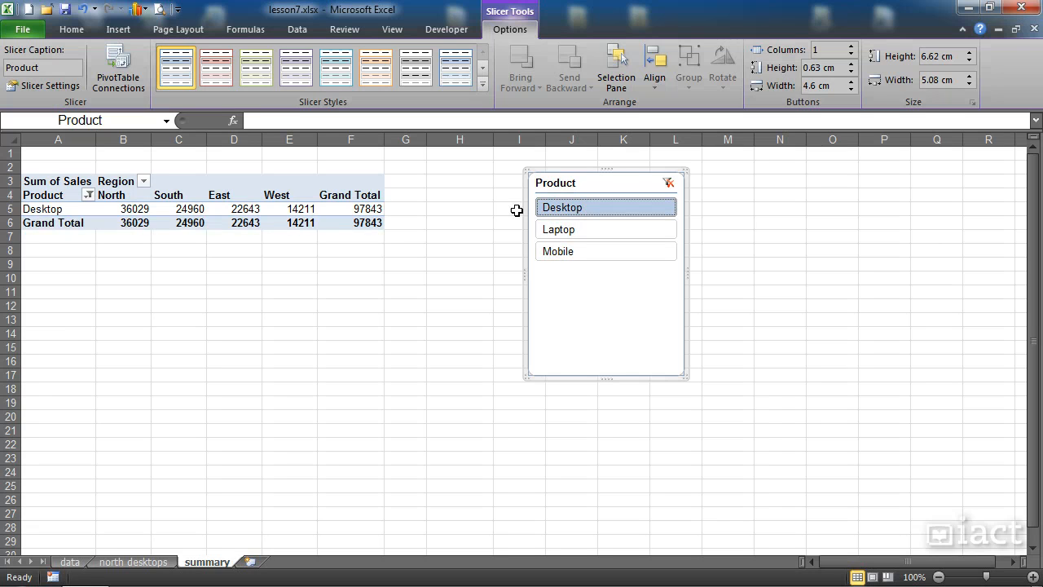
mouse_move(269, 208)
left_click(554, 235)
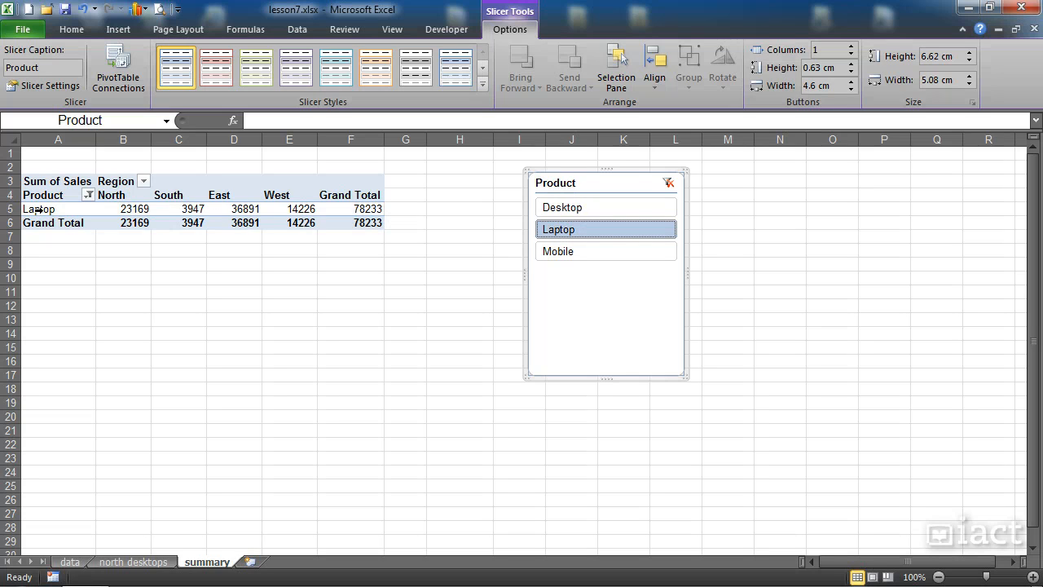
left_click(583, 251)
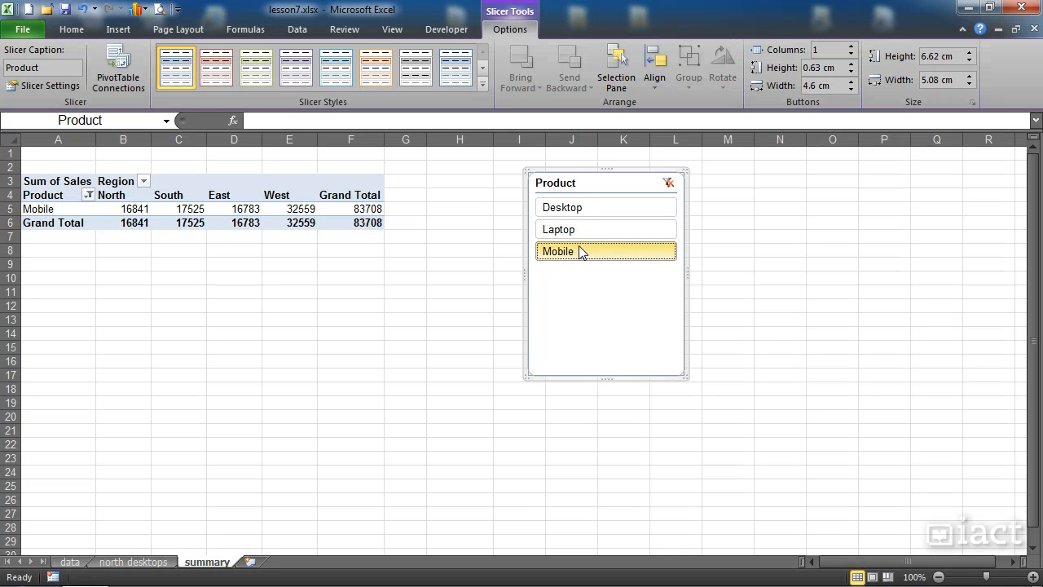
left_click(567, 211, "ctrl")
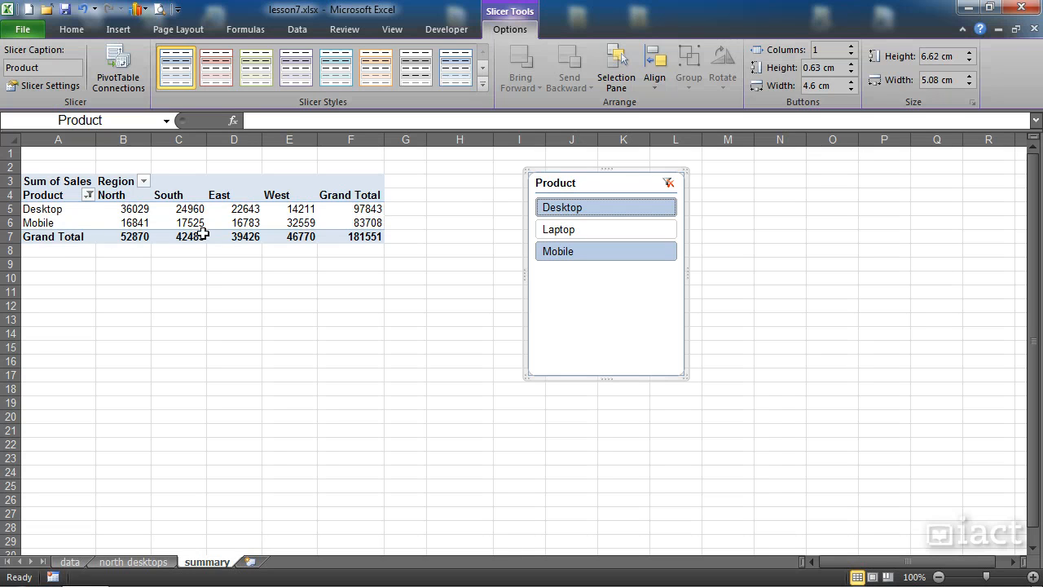
left_click(668, 183)
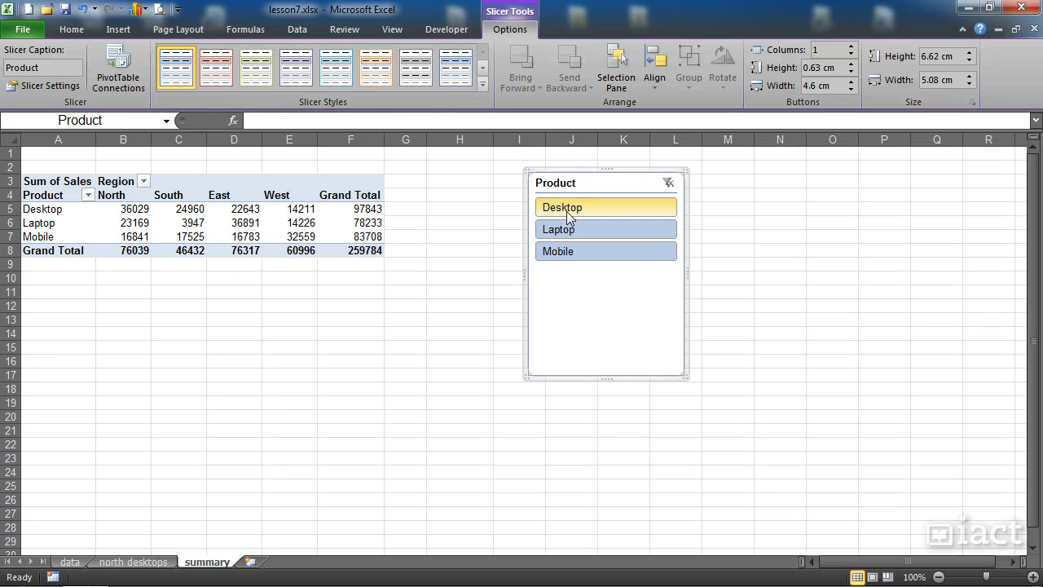
- Move the slicer closer to the PivotTable, starting in column H, and change its caption to "Choose a product"
left_click_drag(570, 186, 509, 185)
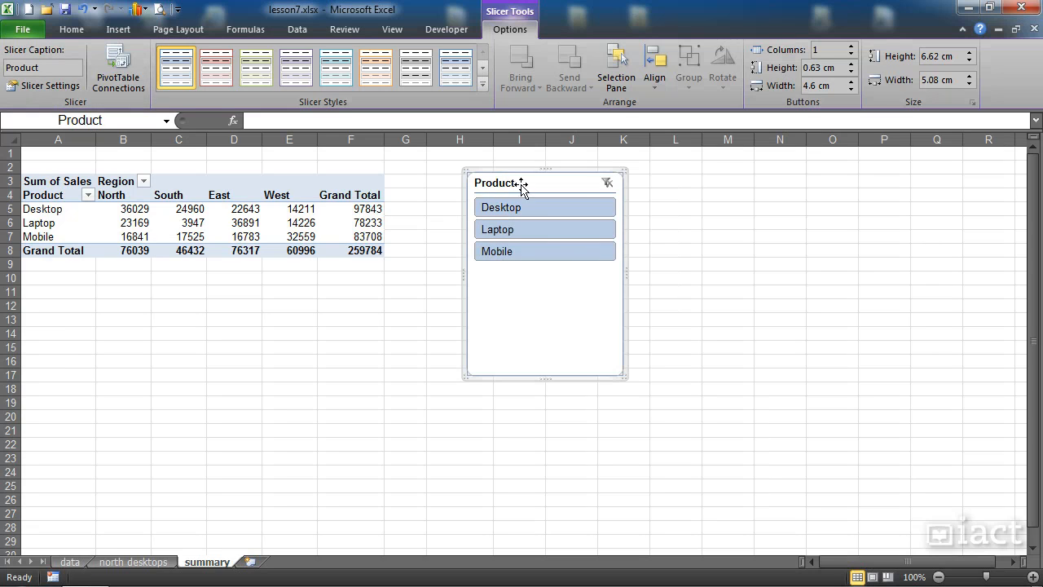
left_click(51, 69)
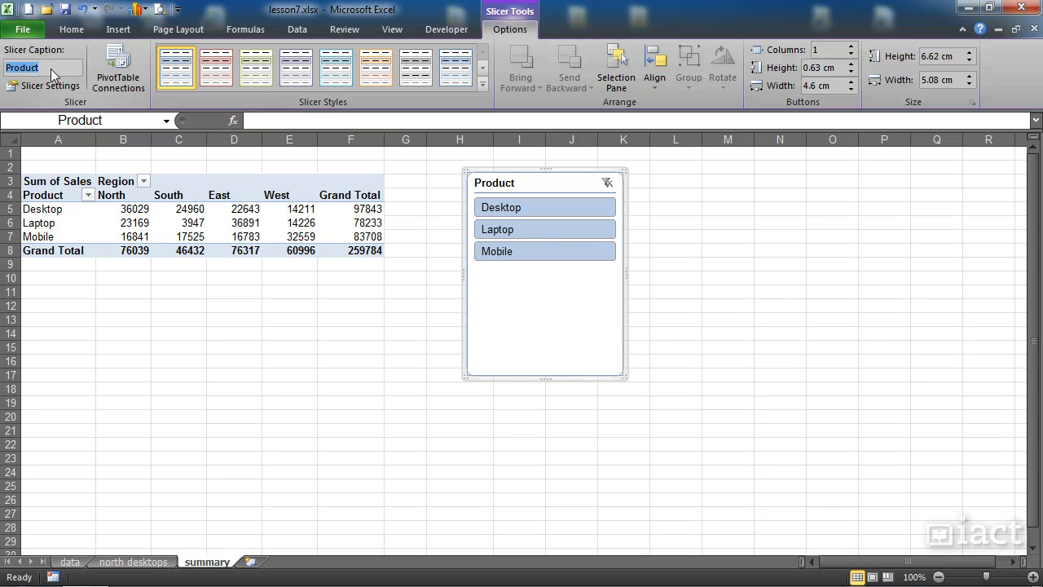
key("BackSpace")
type("CHoose")
key("BackSpace")
key("BackSpace")
key("BackSpace")
key("BackSpace")
key("BackSpace")
type("hoose a p")
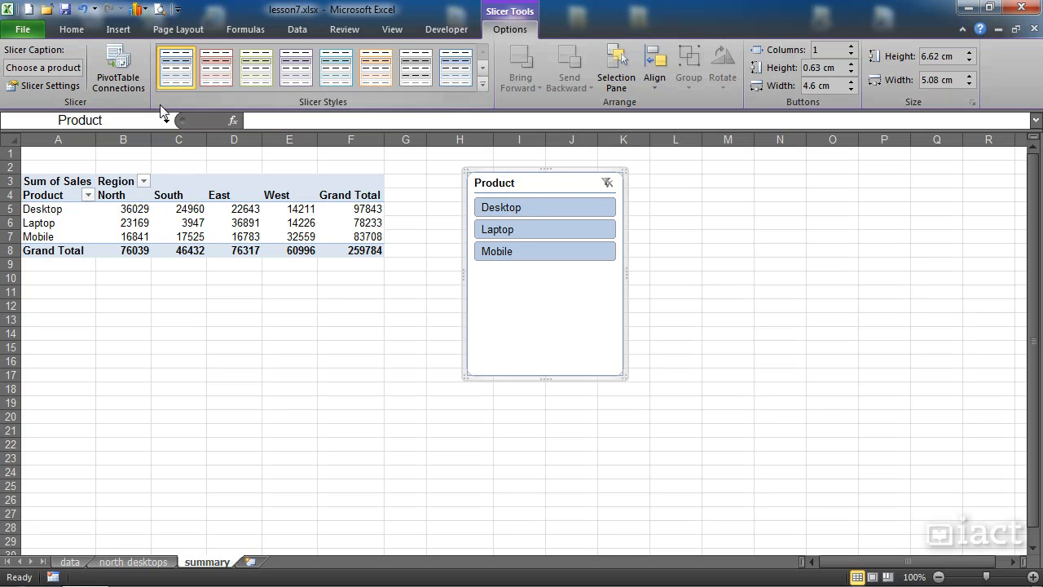
key("Return")
left_click(728, 277)
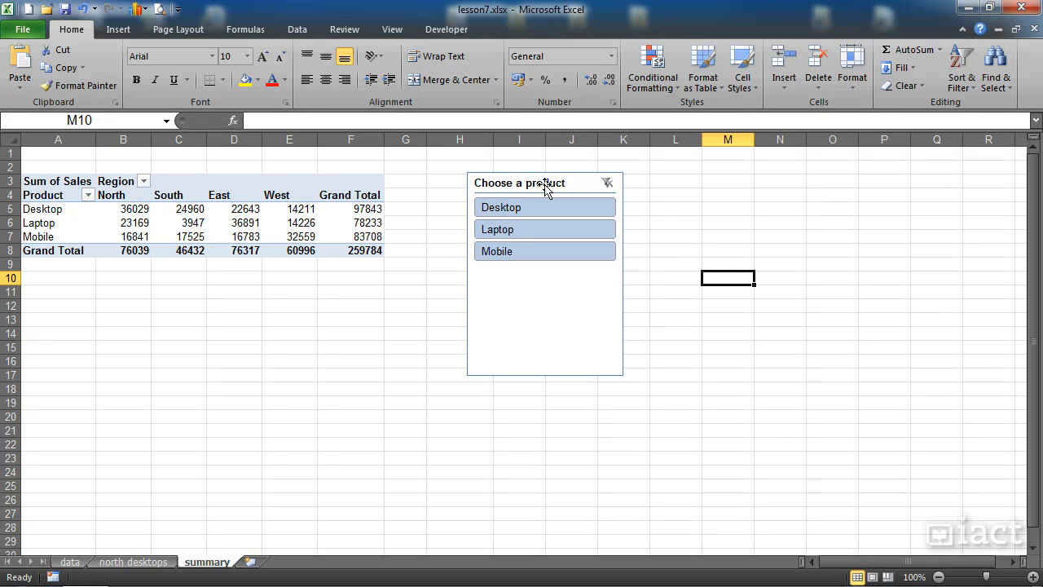
- Try the recaptioned slicer with Desktop, Mobile, and both products together, and clear its filter
left_click(515, 208)
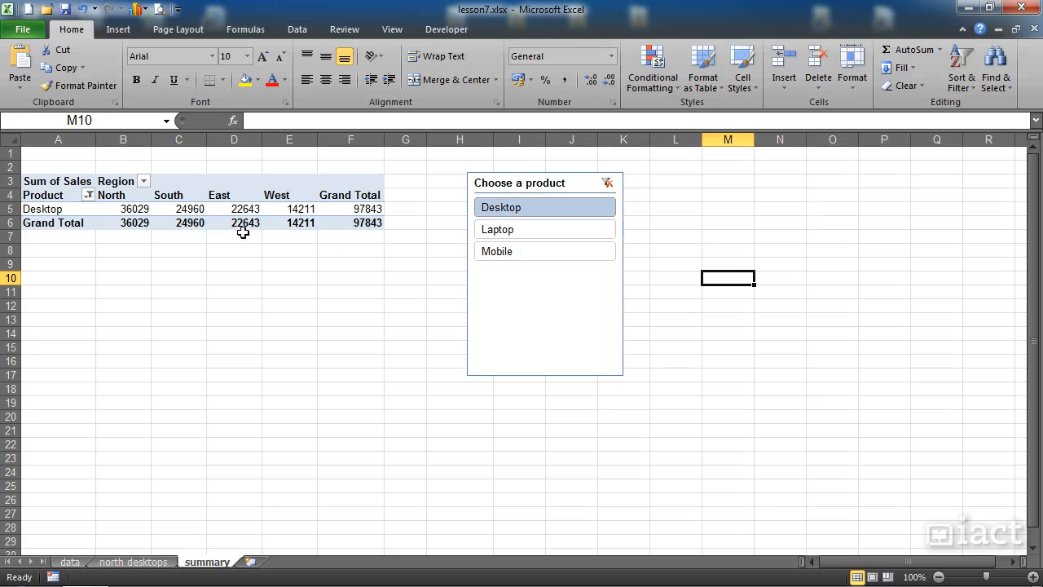
left_click(521, 252)
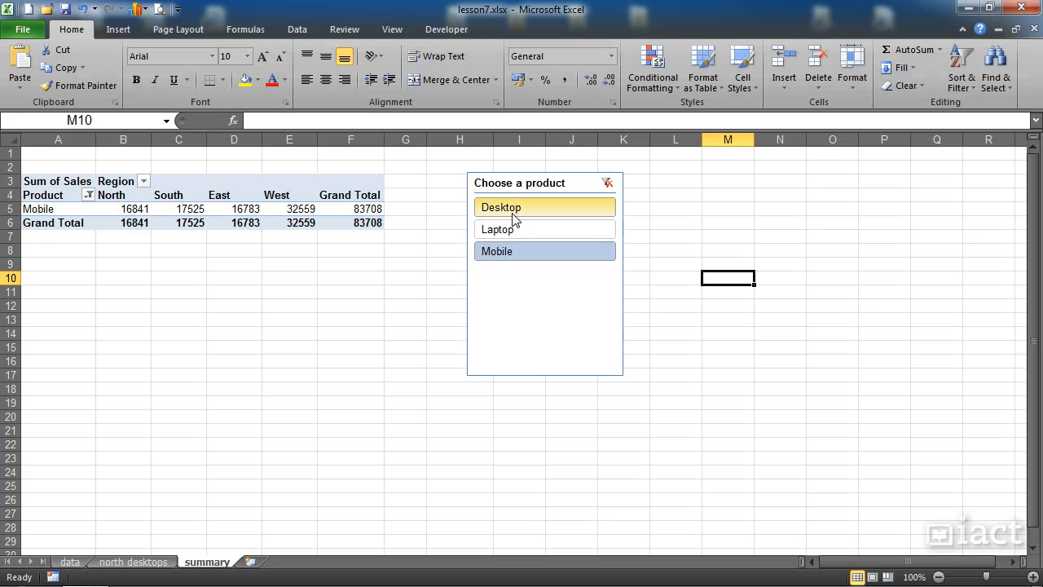
left_click(513, 214, "ctrl")
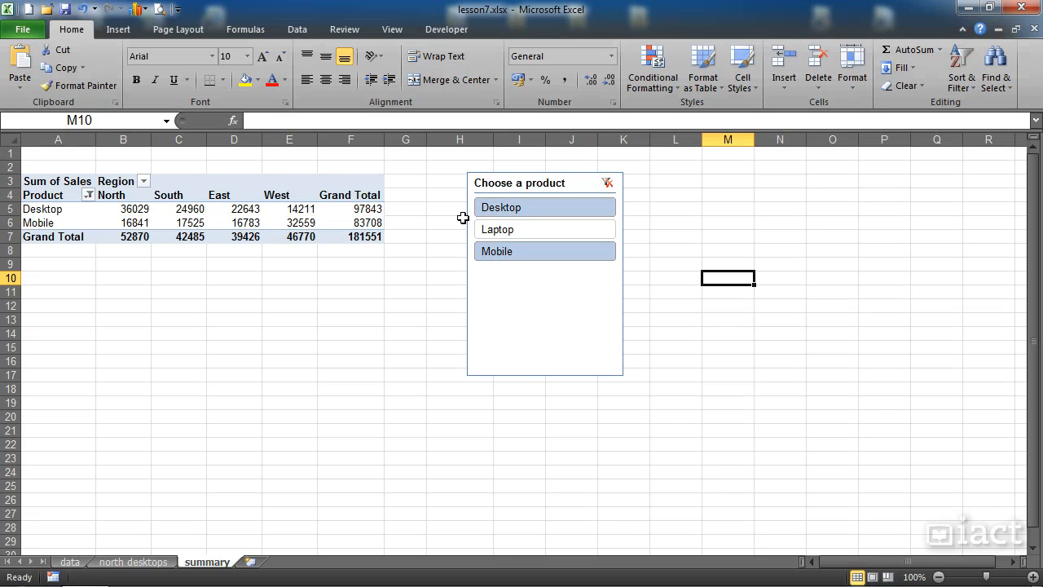
left_click(607, 184)
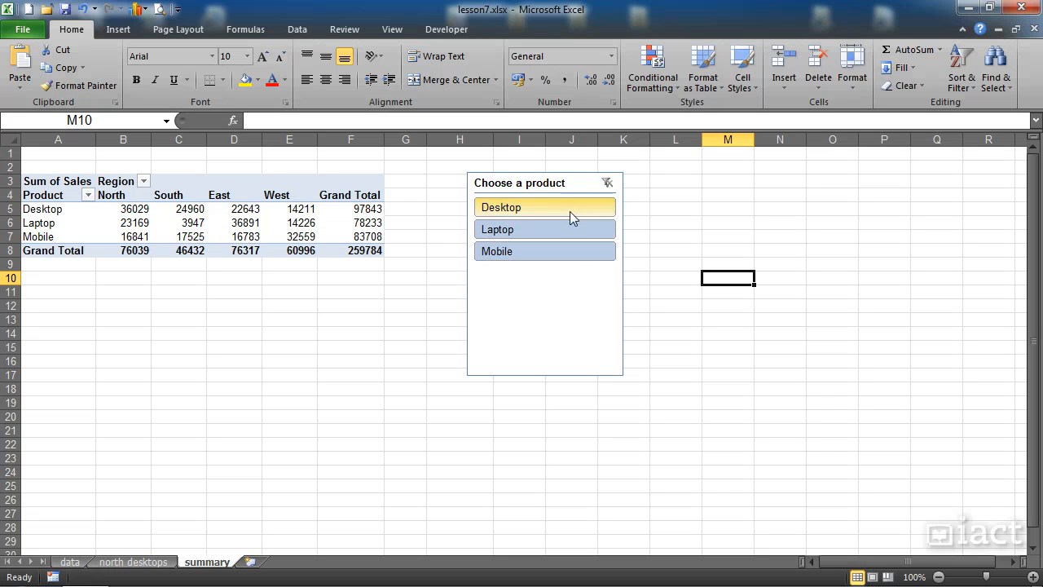
- Check which PivotTables are connected to the "Choose a product" slicer and keep the connection to PivotTable2
left_click(528, 183)
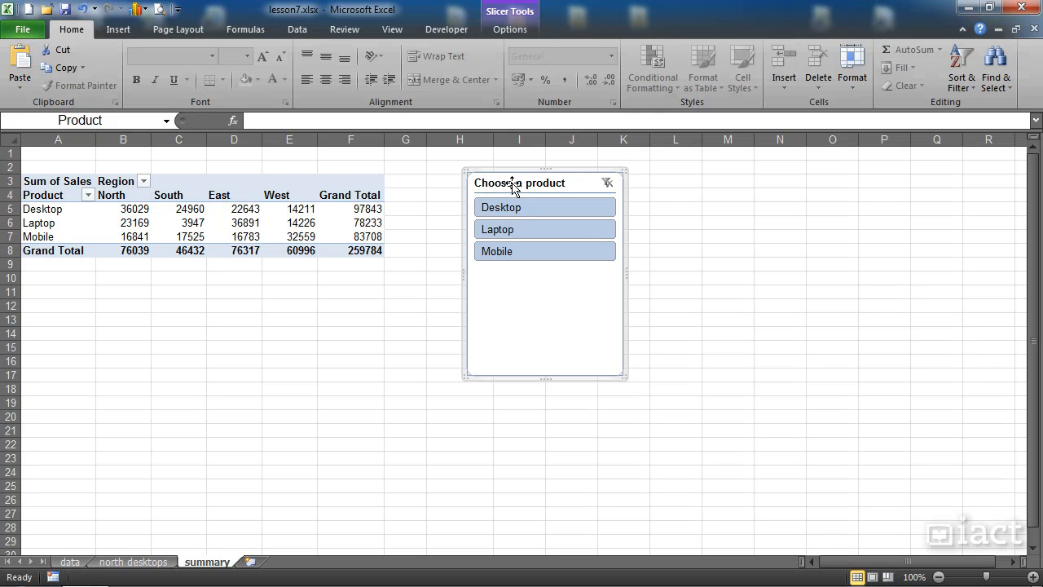
left_click(508, 31)
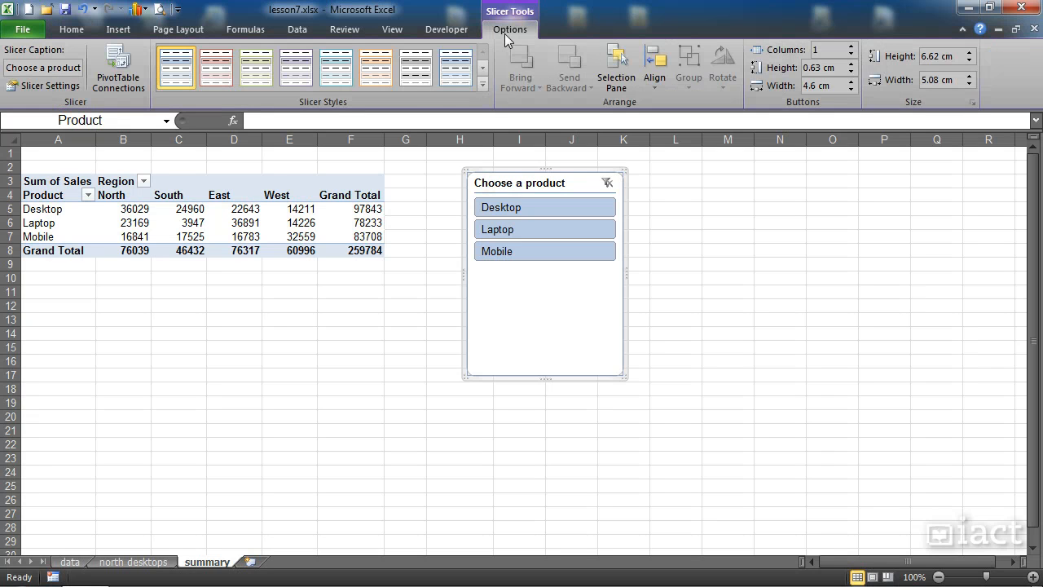
left_click(119, 89)
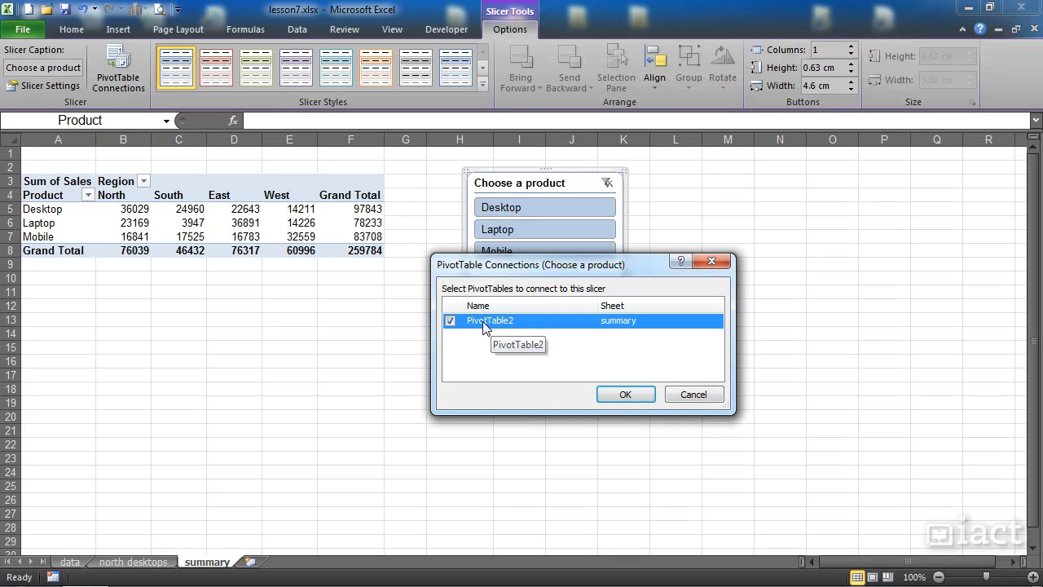
left_click(624, 393)
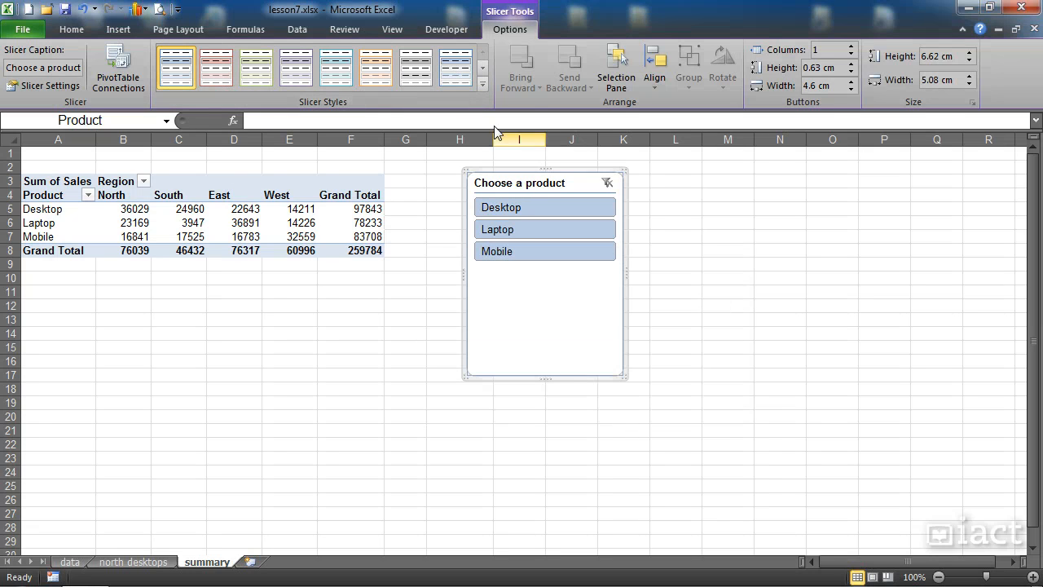
- Try the dark orange and dark red slicer styles, and apply the light purple style to the slicer
left_click(482, 85)
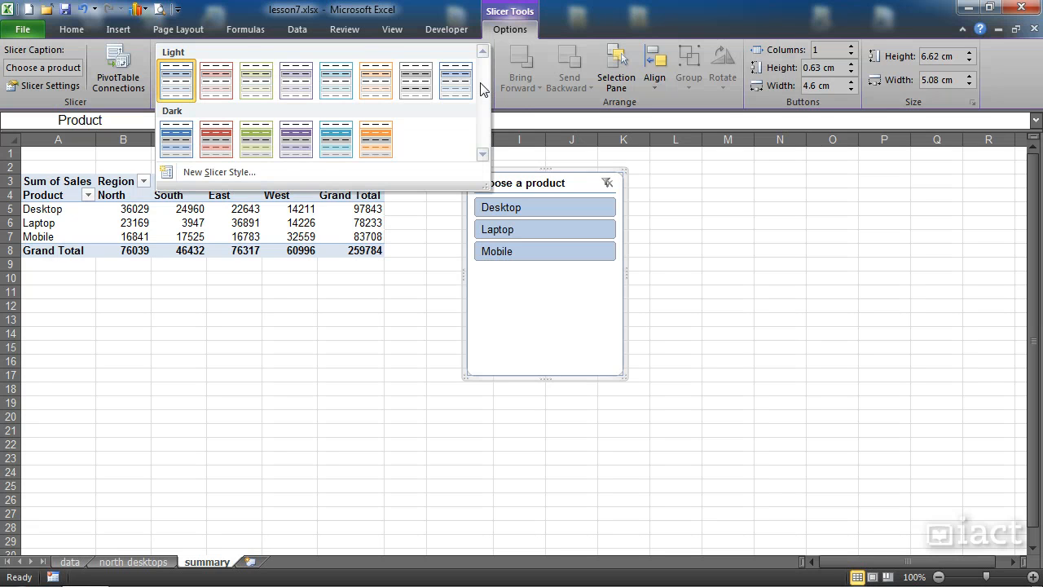
left_click(375, 139)
left_click(481, 85)
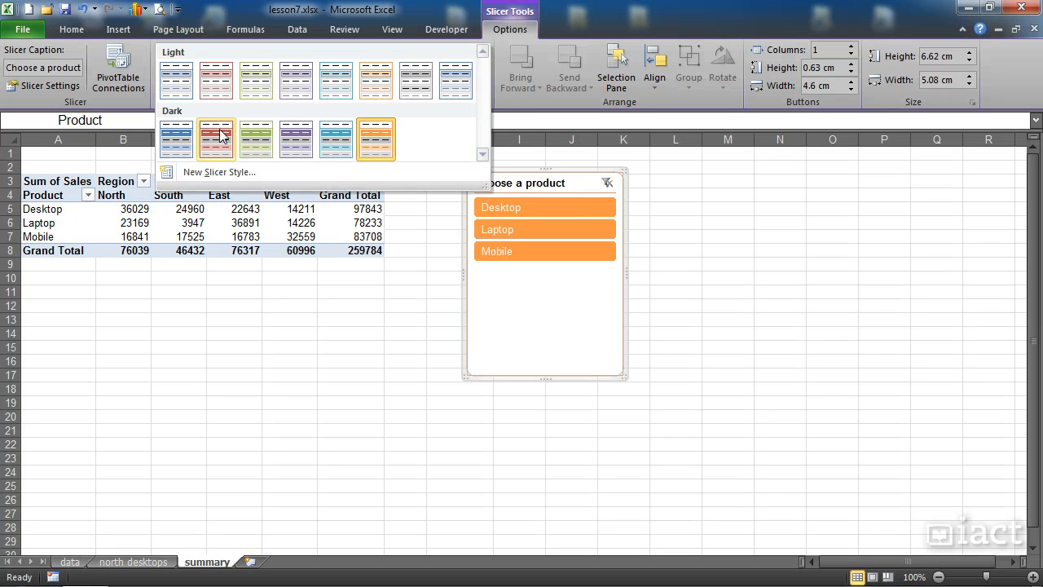
left_click(215, 132)
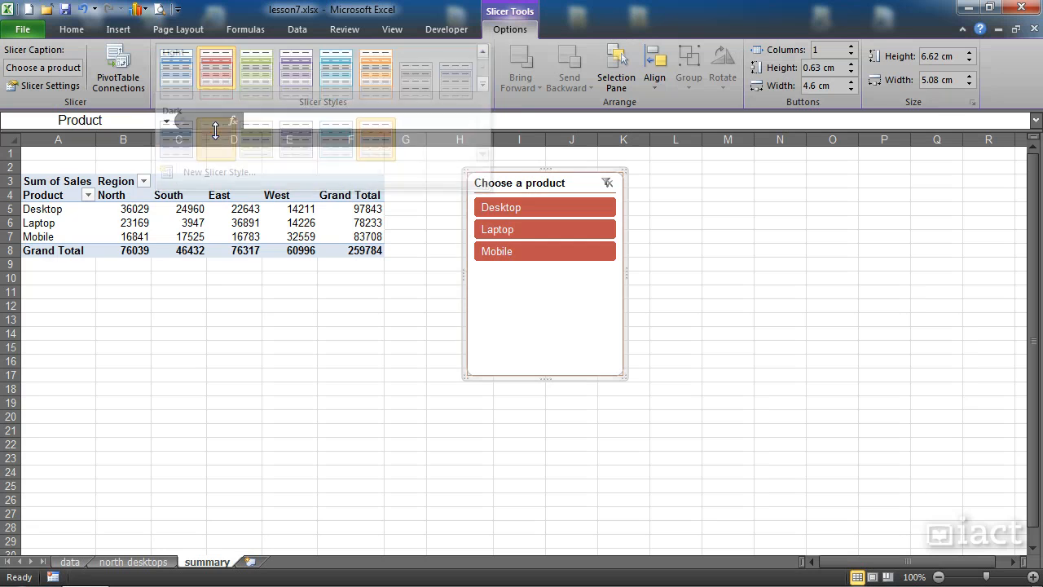
left_click(481, 84)
left_click(294, 99)
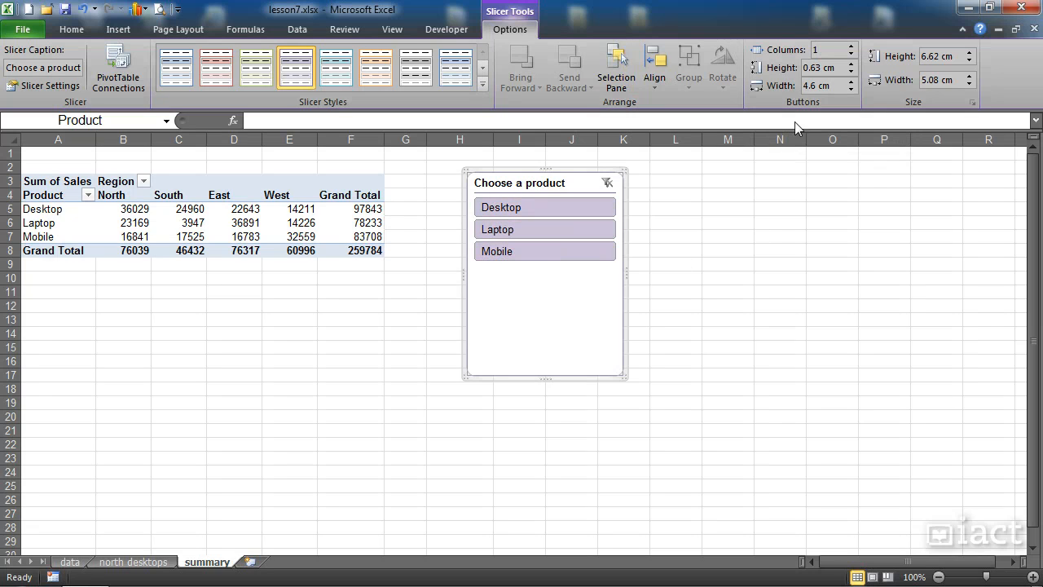
- Try arranging the slicer buttons in 4 and 2 columns, and set them back to 1 column
left_click(851, 46)
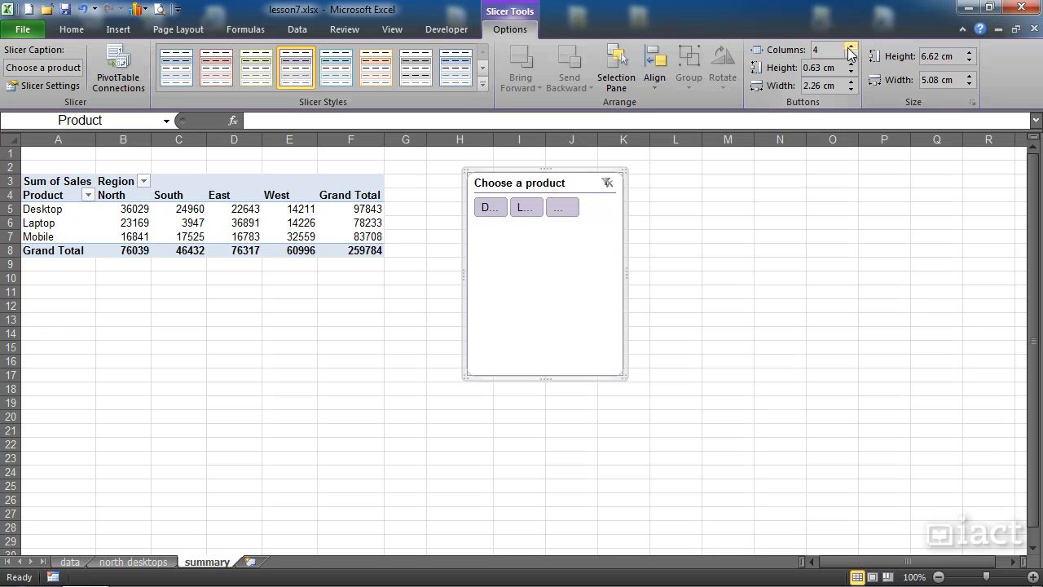
left_click(851, 46)
left_click(850, 55)
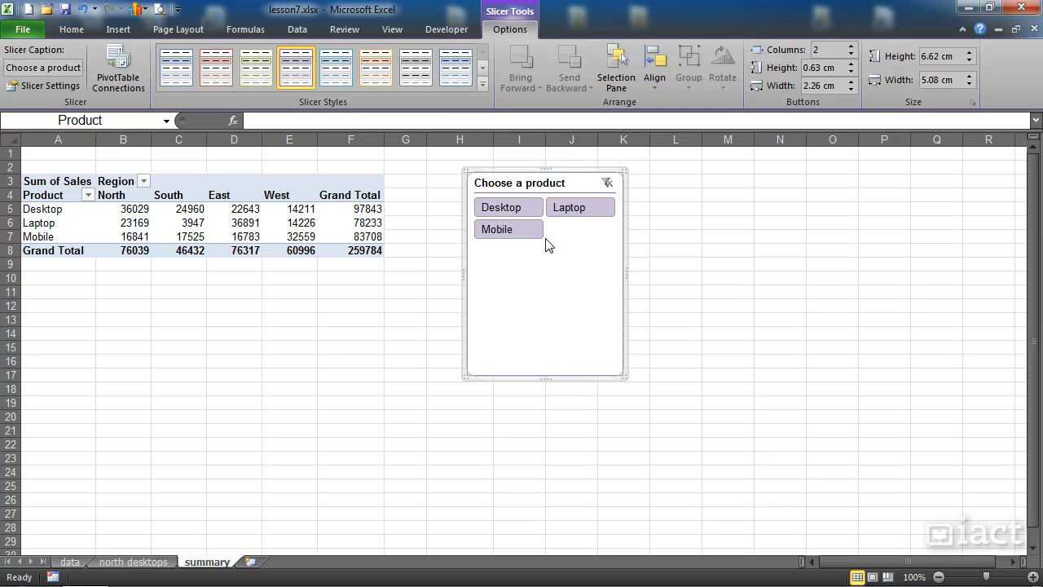
left_click(851, 54)
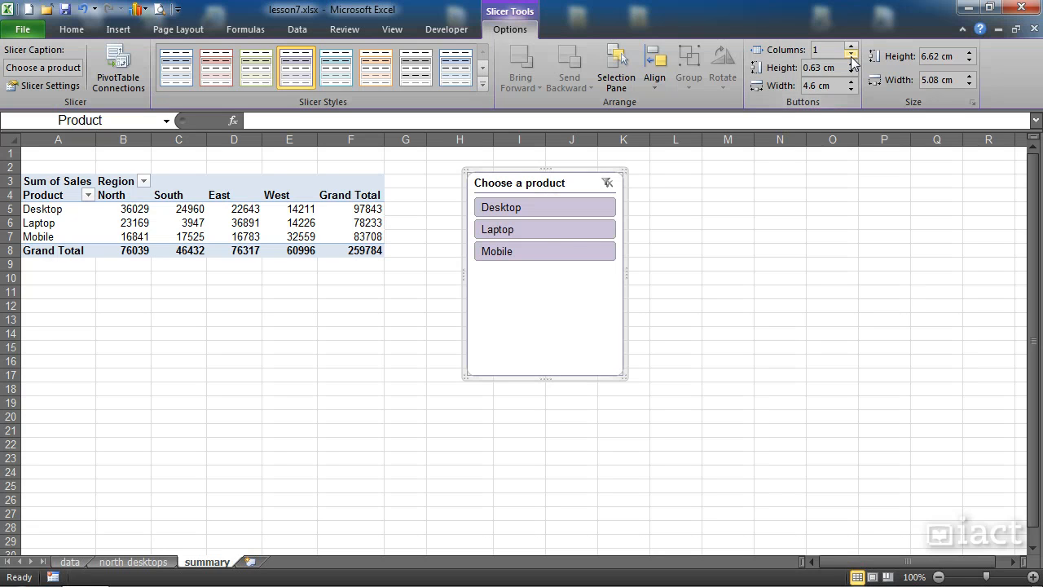
- Move the "Choose a product" slicer over columns N to P, and insert Year, Salesperson and Region slicers for the PivotTable
left_click_drag(550, 186, 841, 178)
left_click(621, 225)
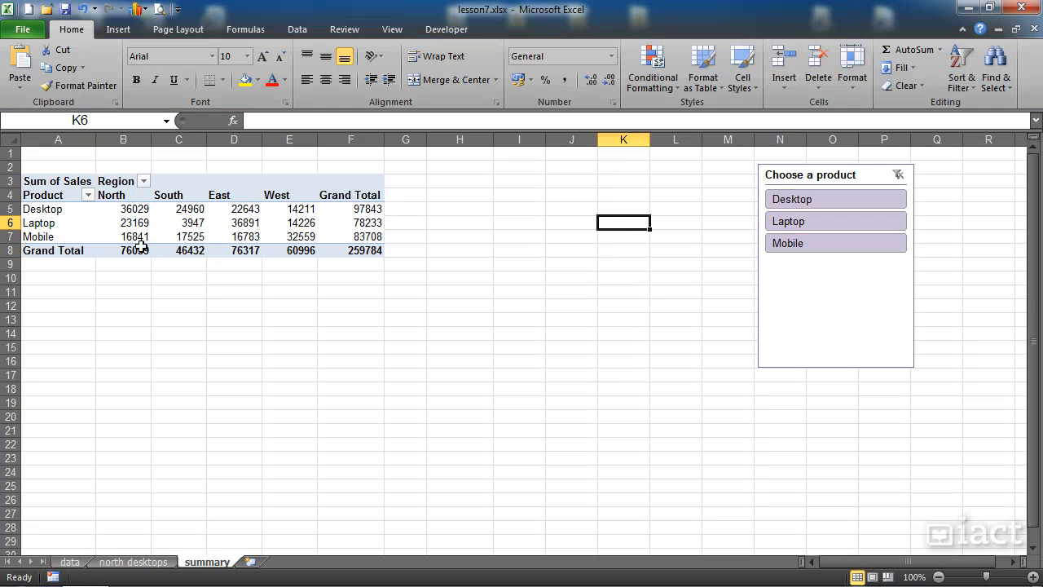
left_click(173, 225)
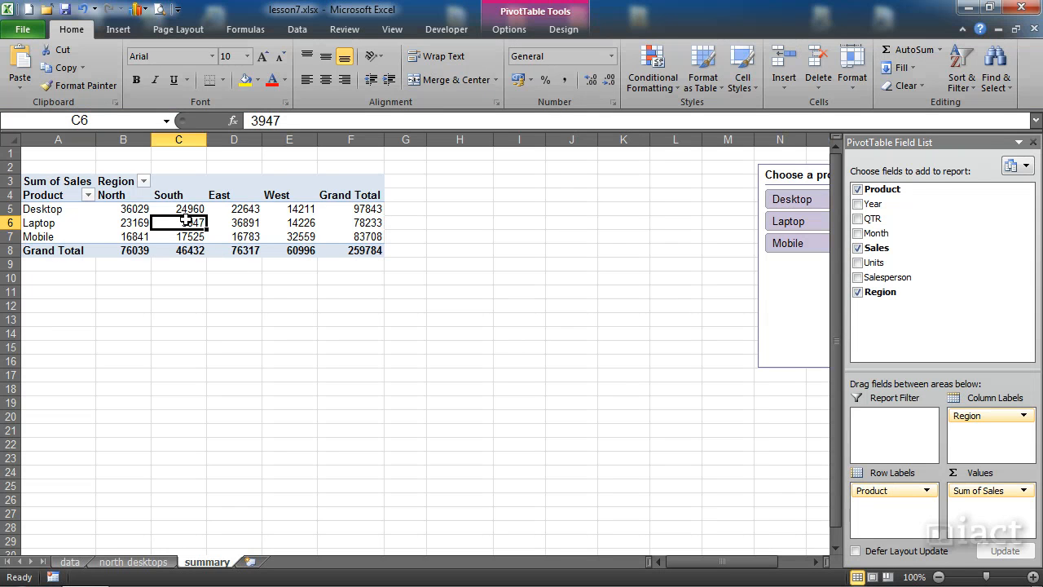
left_click(506, 33)
left_click(358, 85)
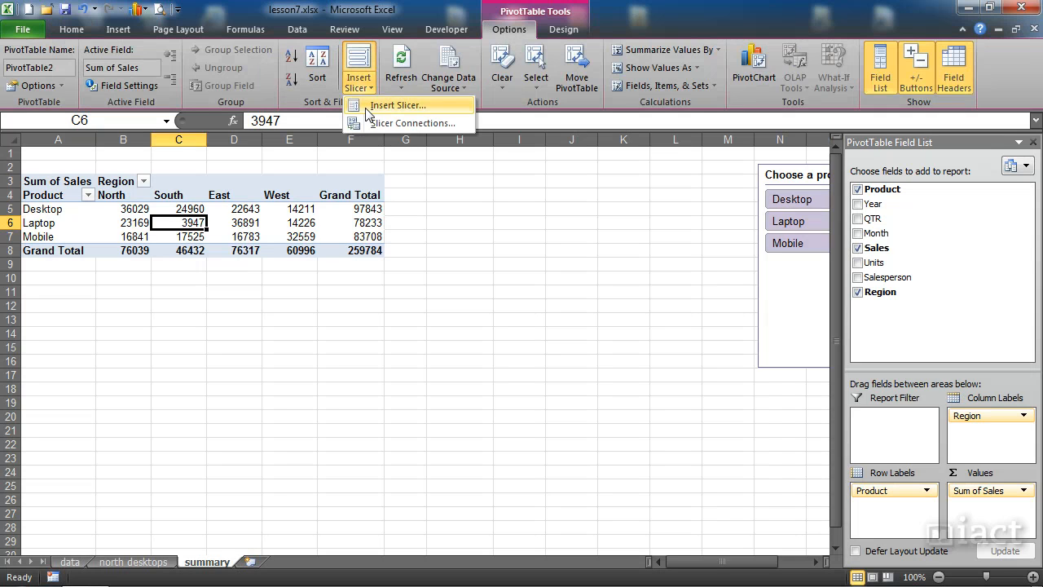
left_click(387, 105)
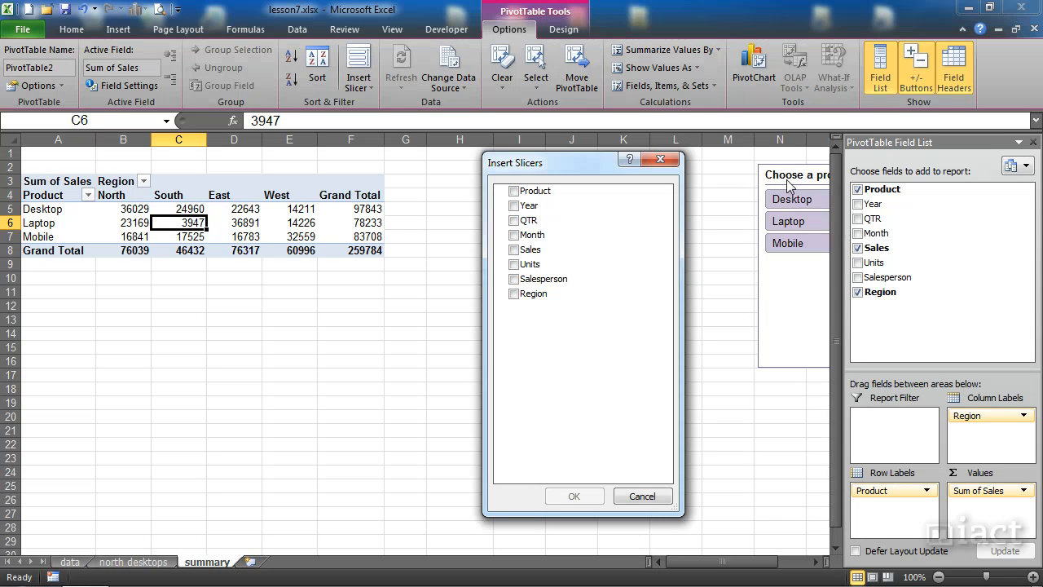
left_click(513, 205)
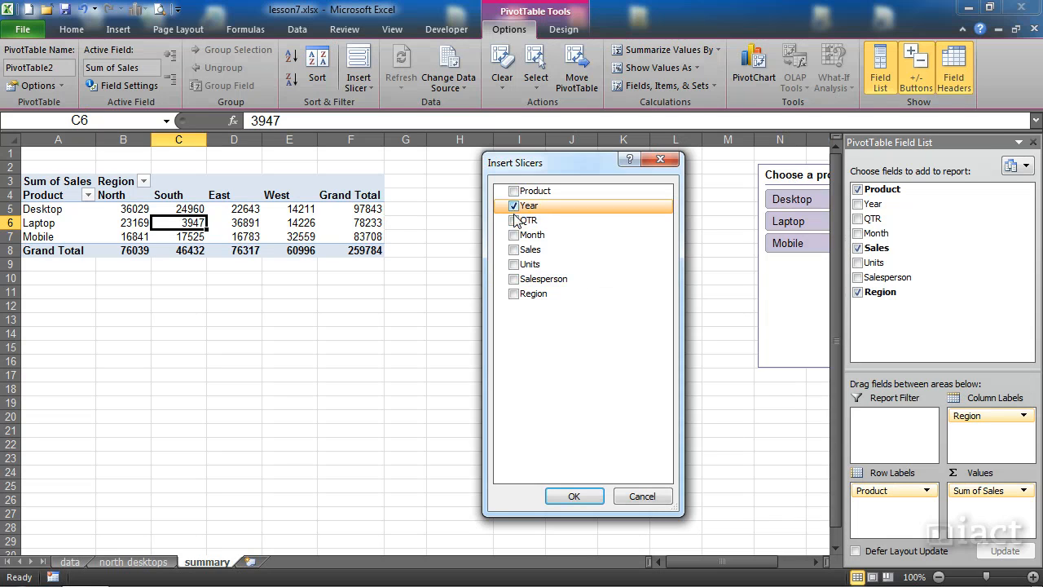
left_click(513, 278)
left_click(514, 294)
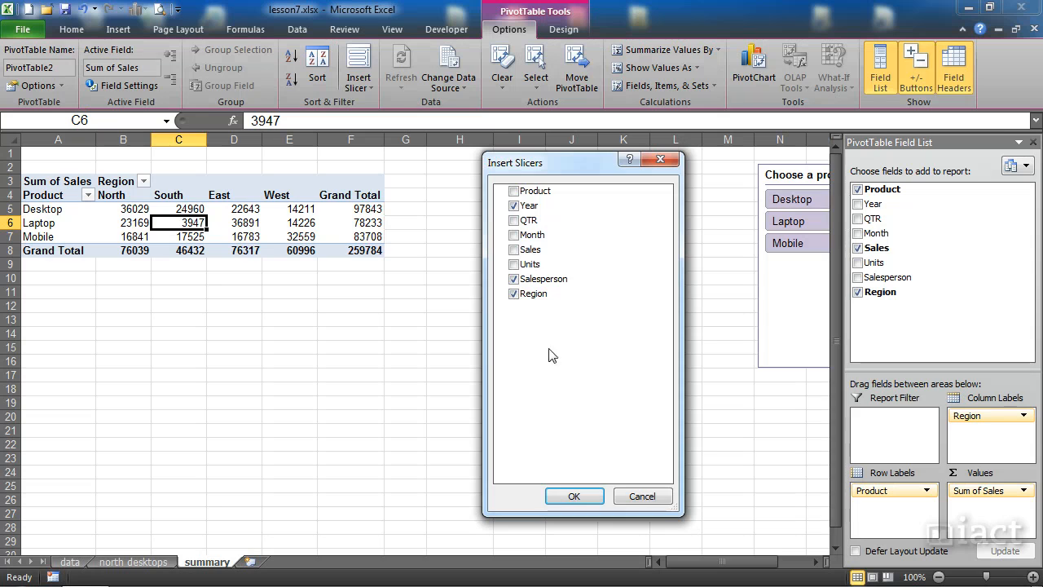
left_click(579, 493)
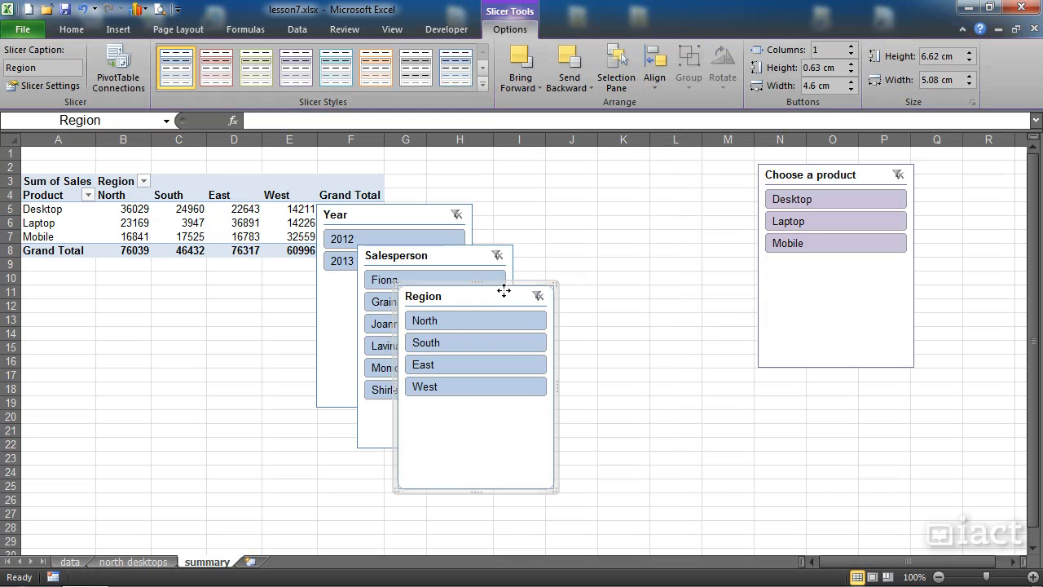
- Spread out the new slicers: Region beside the product slicer, Salesperson beside Region, and Year below the PivotTable
left_click_drag(512, 284, 701, 169)
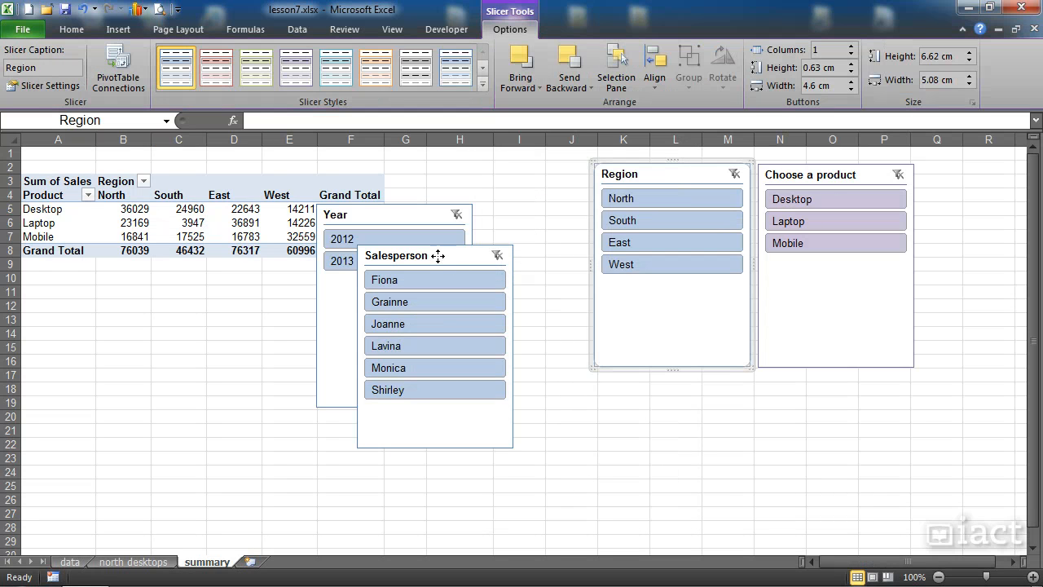
left_click_drag(432, 256, 509, 174)
left_click_drag(373, 215, 252, 284)
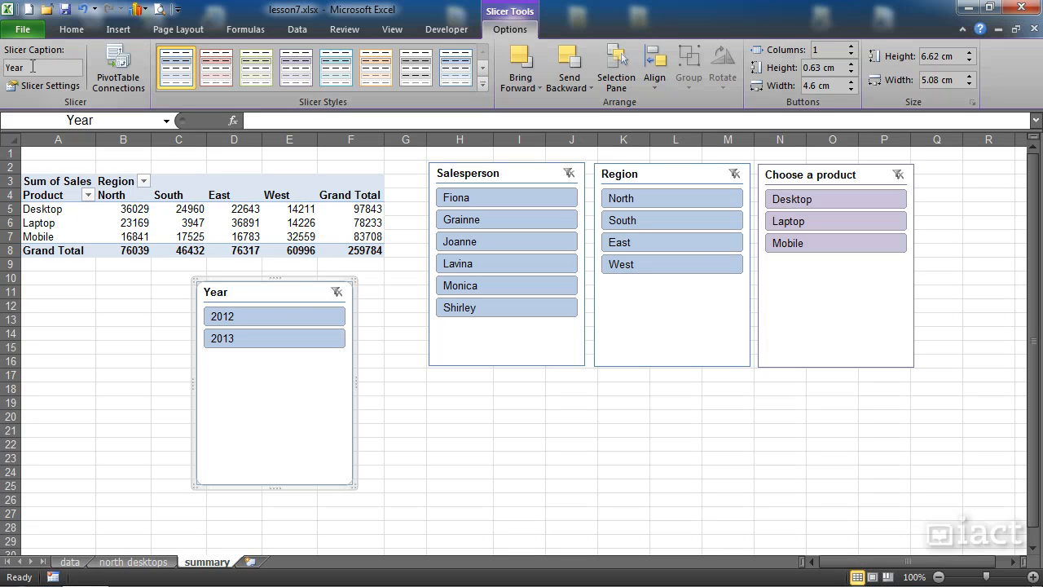
- Change the Year slicer's caption to "Pick a year"
left_click_drag(37, 69, 17, 71)
left_click(5, 70)
type("Pick a y")
left_click(402, 414)
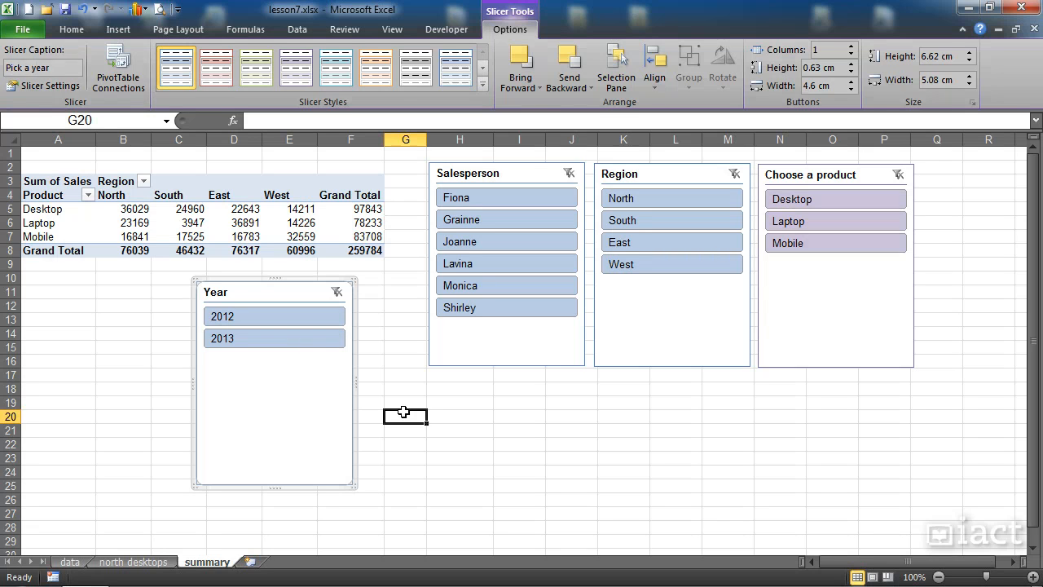
left_click(465, 174)
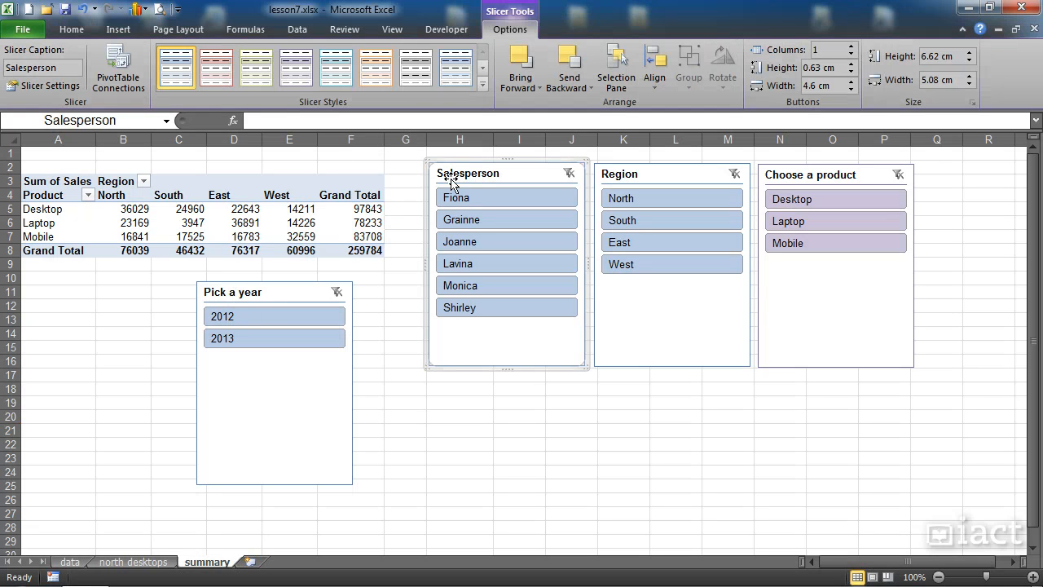
left_click(626, 175)
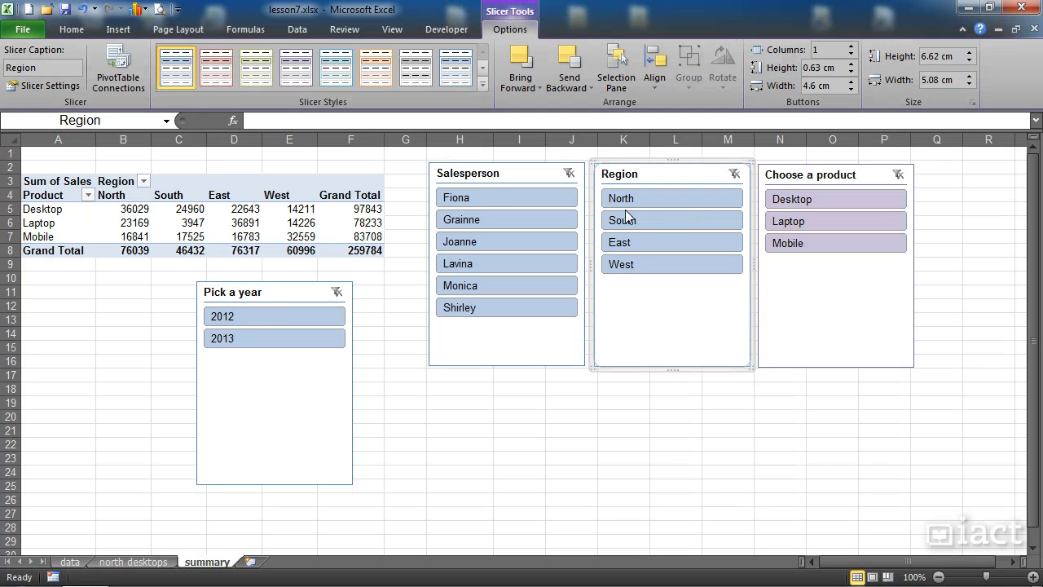
left_click(788, 175)
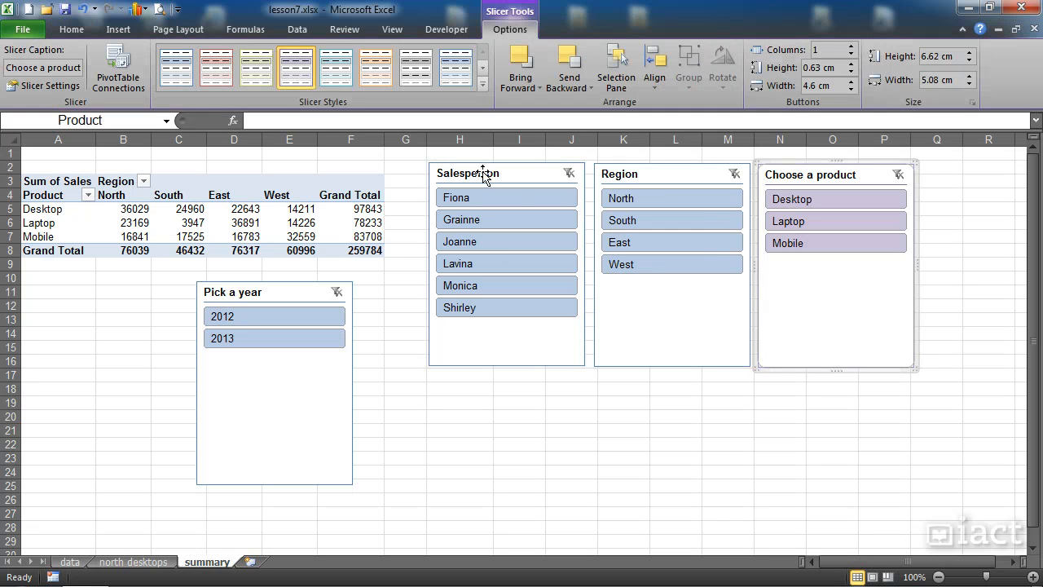
- Apply the light red style to the "Pick a year" slicer and the light green style to the Salesperson slicer
left_click(238, 293)
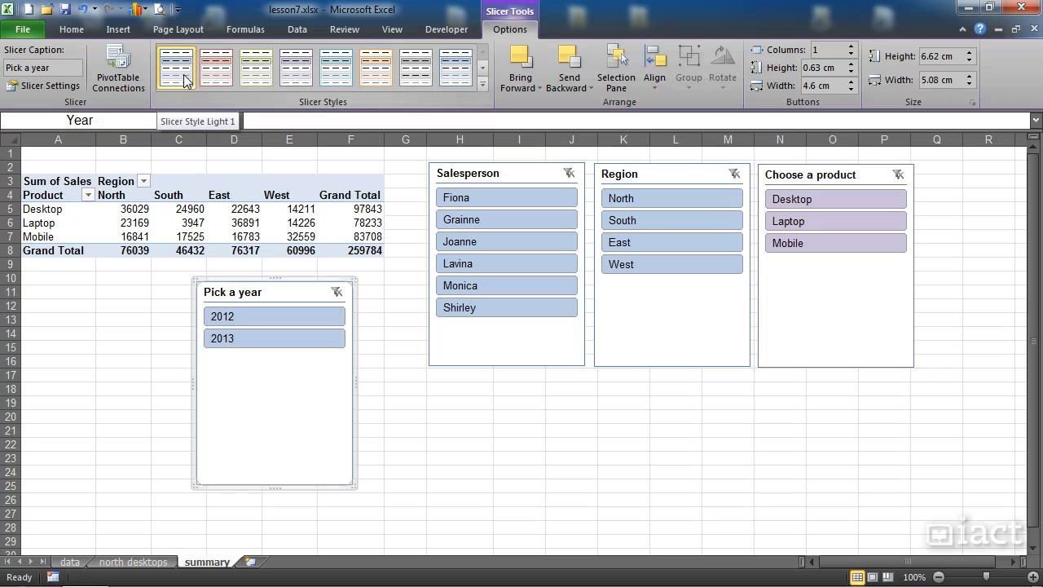
left_click(214, 72)
left_click(449, 180)
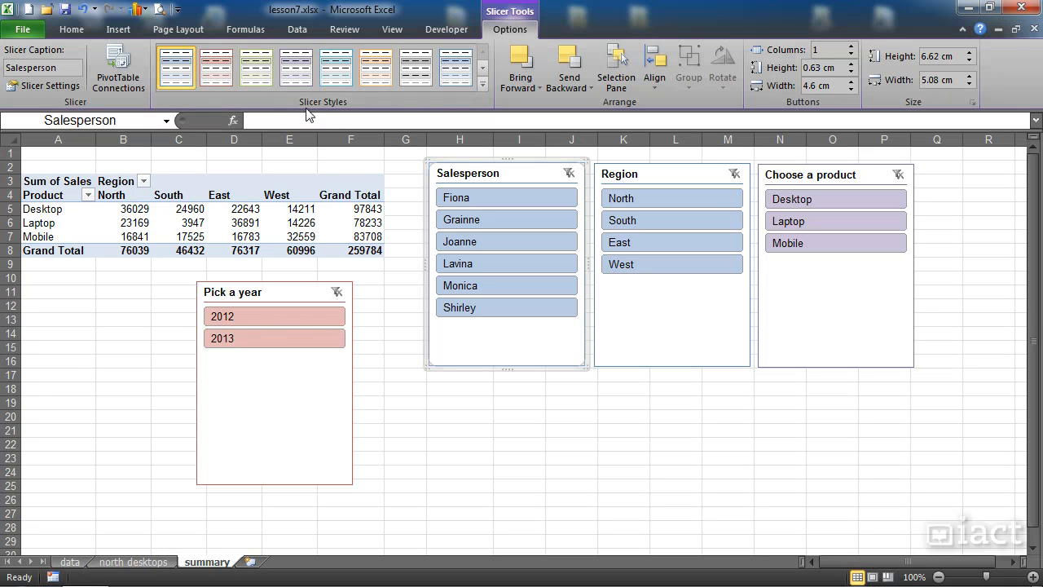
left_click(254, 70)
left_click(655, 176)
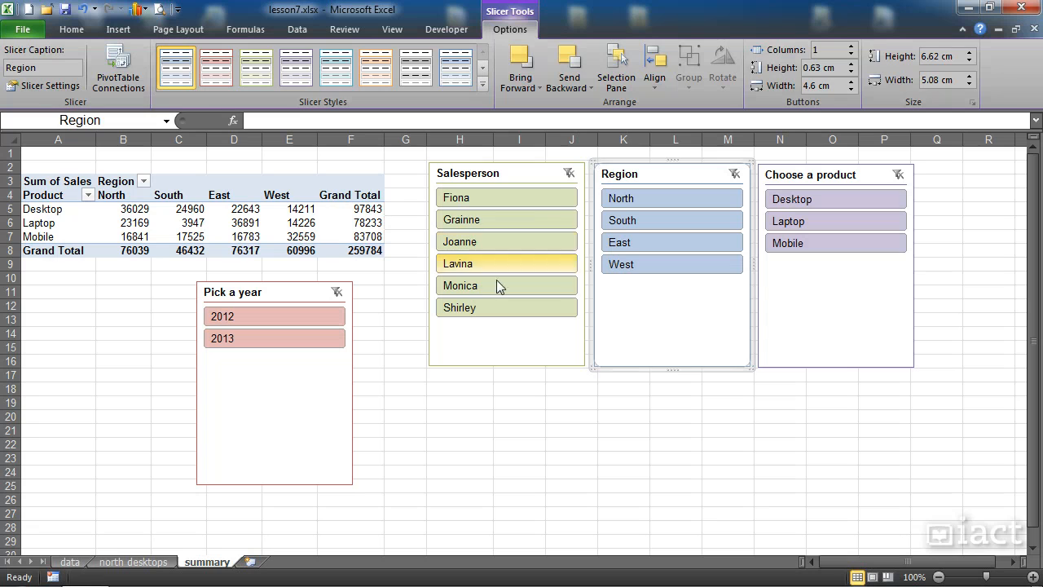
left_click(524, 416)
- Line up the year, Salesperson, Region and product slicers in one row below the PivotTable, starting around row 11
left_click_drag(485, 176, 426, 298)
left_click_drag(617, 185, 575, 302)
left_click_drag(770, 186, 743, 305)
left_click_drag(284, 293, 287, 301)
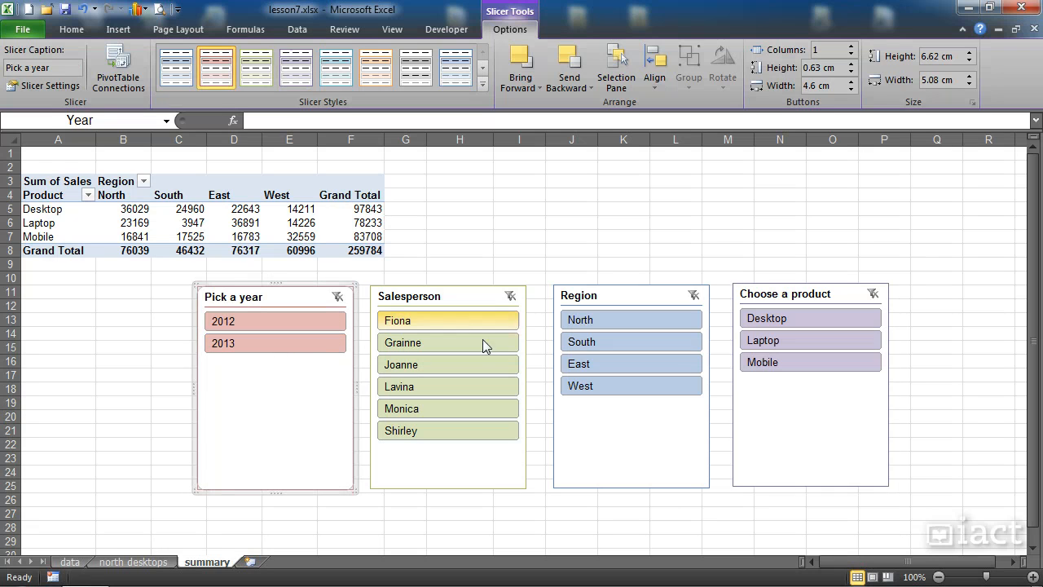
left_click(676, 462)
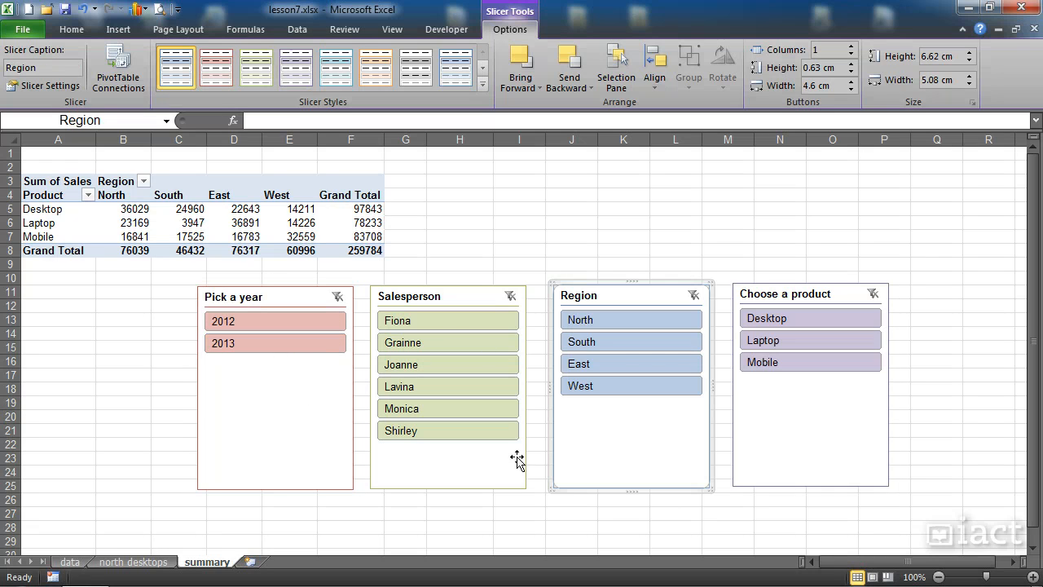
left_click(508, 263)
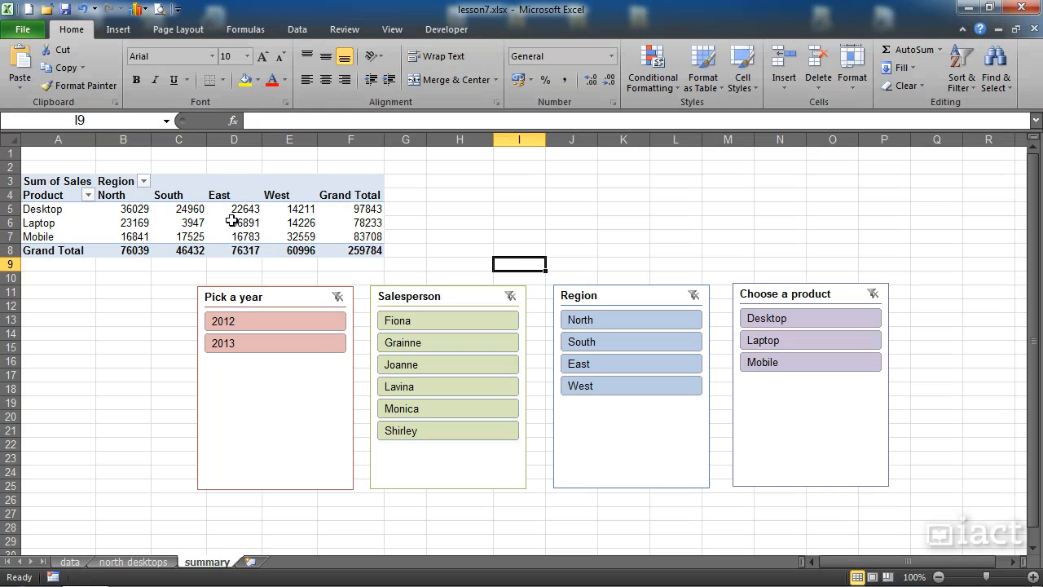
- Try filtering the PivotTable by year 2013 and the first listed salesperson, and clear both slicer filters
left_click(239, 349)
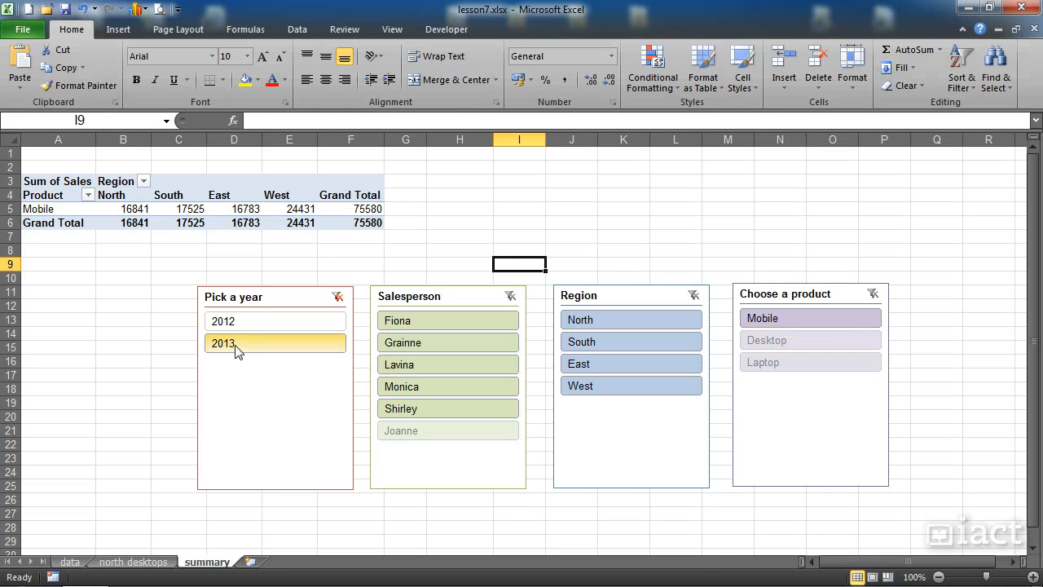
left_click(414, 323)
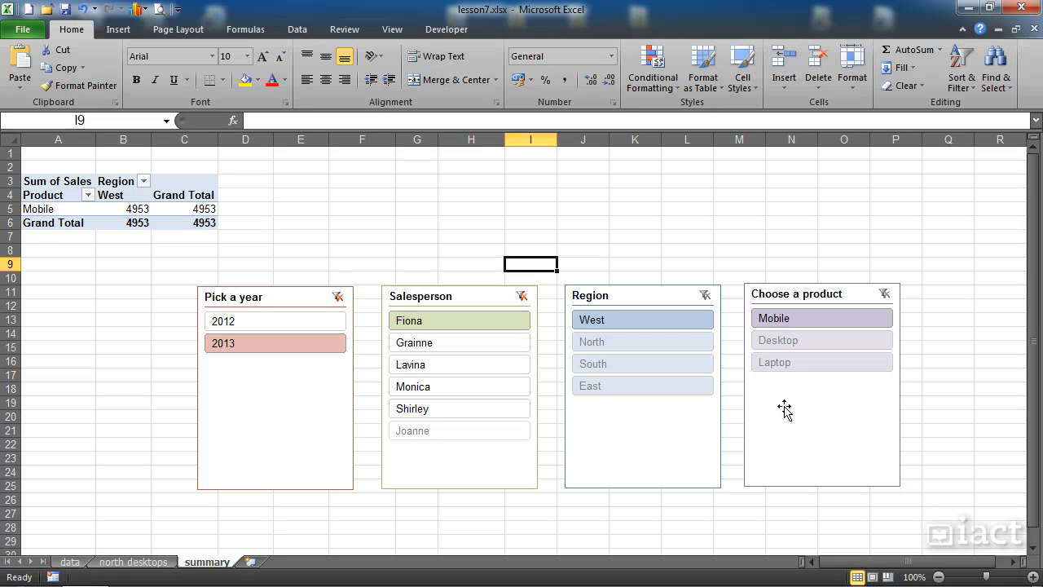
left_click(522, 296)
left_click(338, 296)
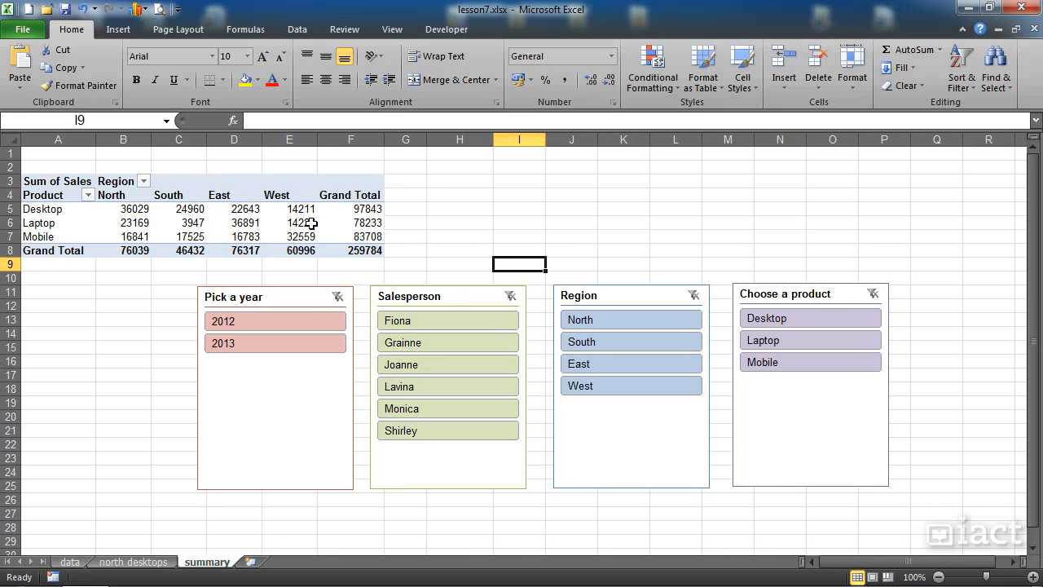
- Filter the PivotTable with the slicers to year 2012, the second to fourth listed salespeople, and the North region
left_click(262, 321)
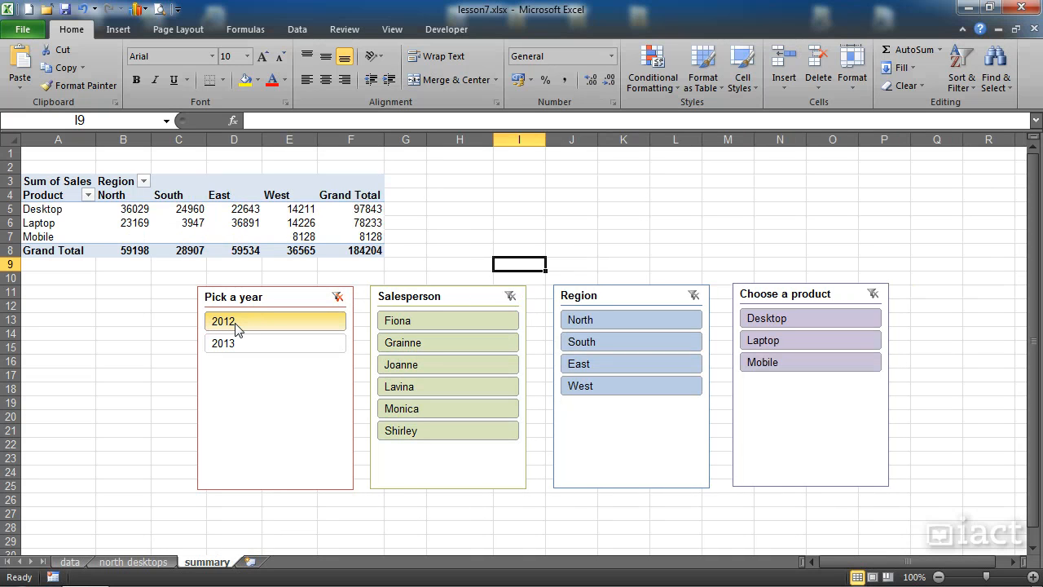
left_click(426, 343)
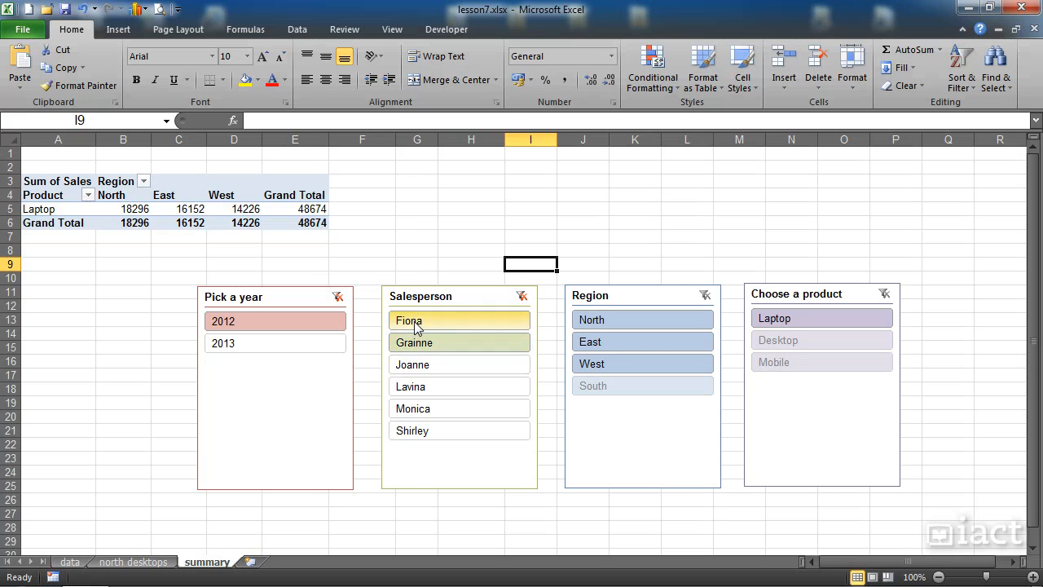
left_click_drag(404, 351, 416, 391)
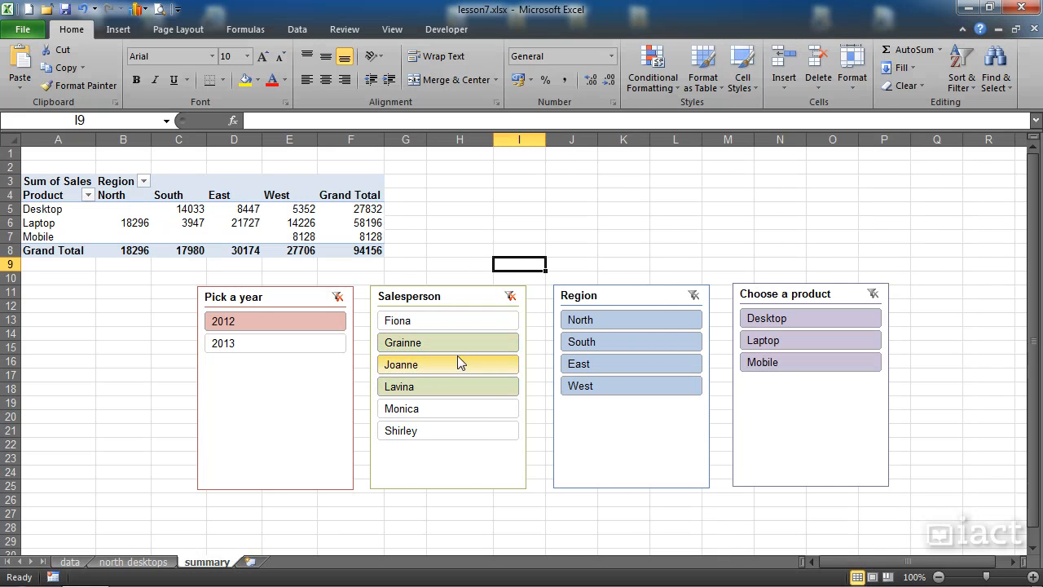
left_click(596, 321)
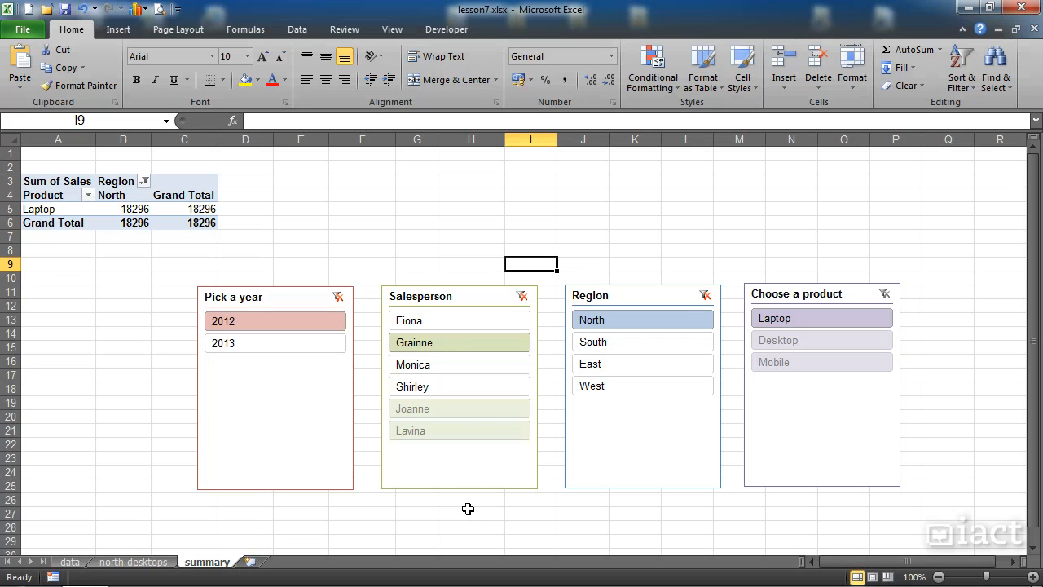
- Clear the filters of the Region, Salesperson and "Pick a year" slicers
left_click(712, 303)
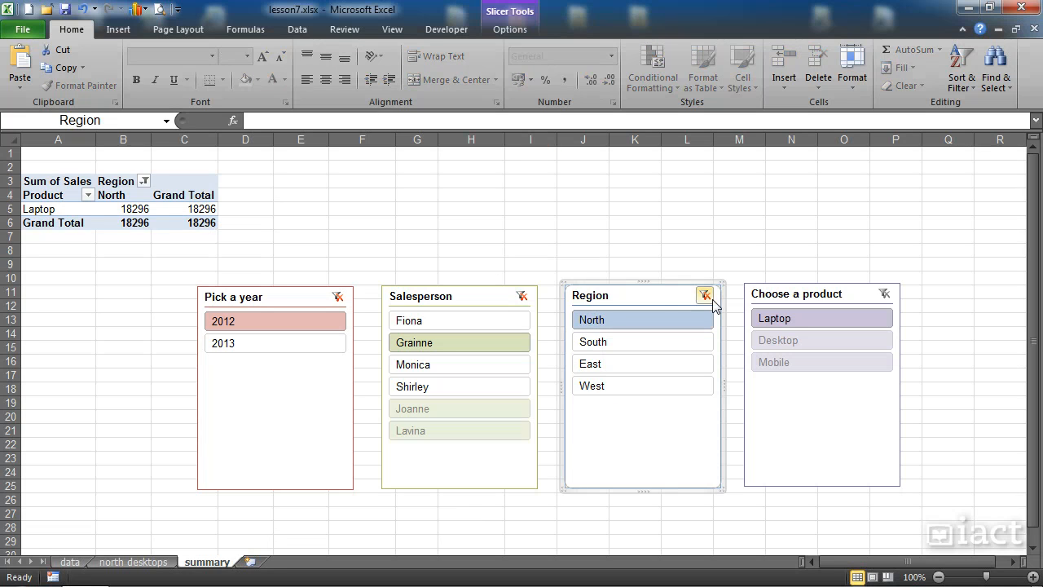
left_click(705, 296)
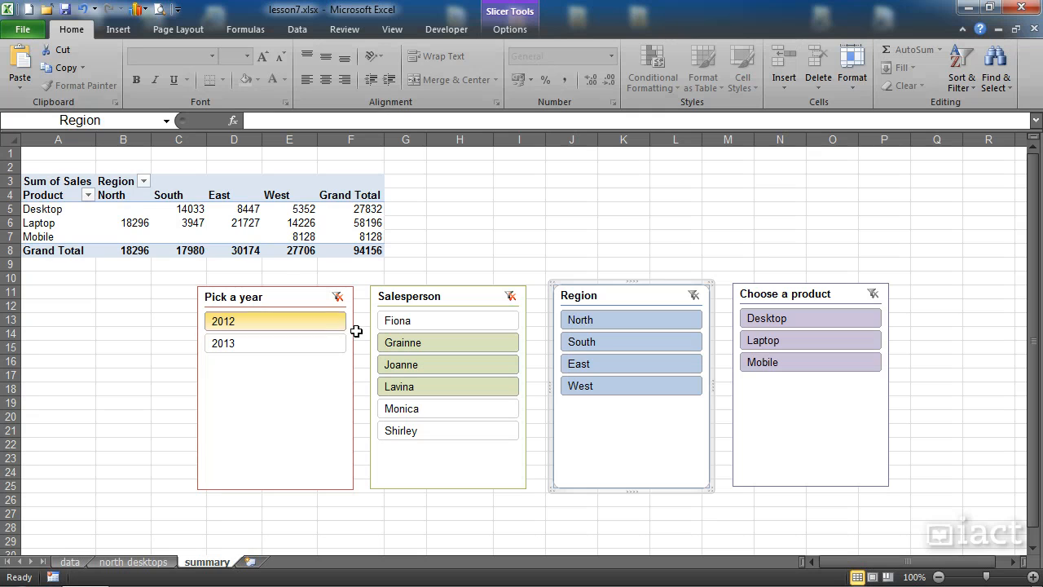
left_click(509, 295)
left_click(337, 297)
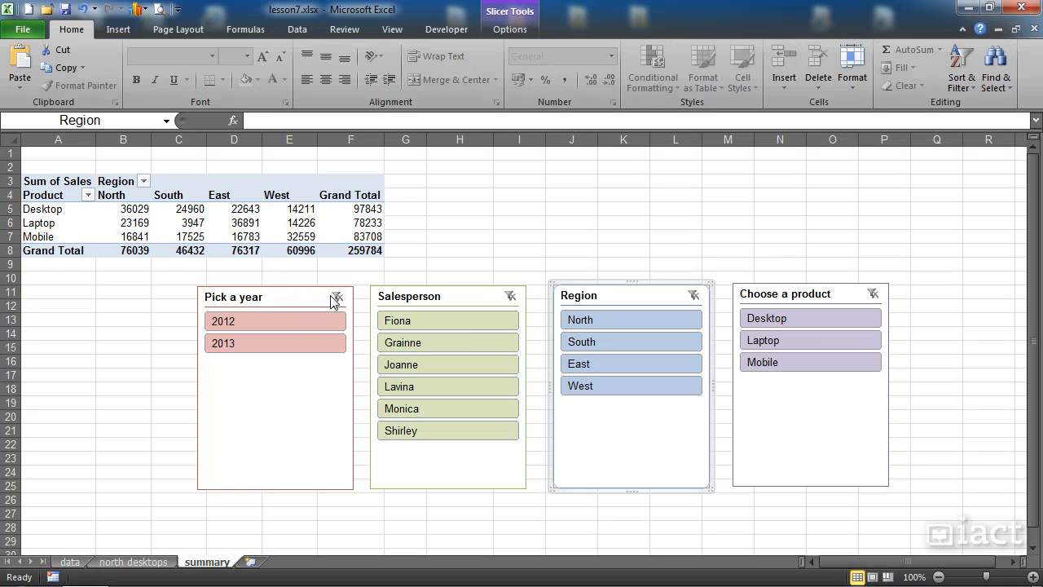
left_click(287, 223)
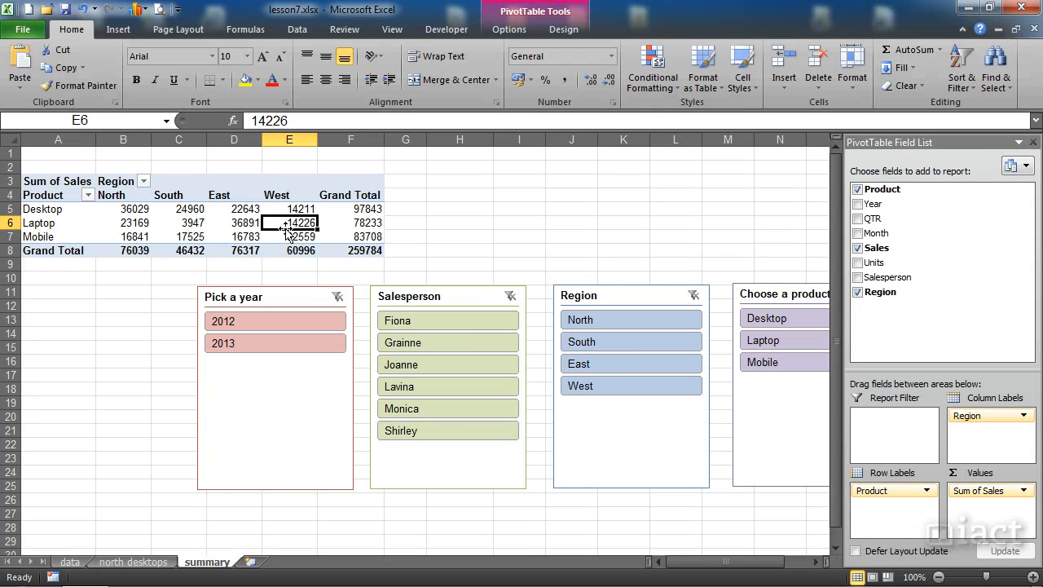
left_click(238, 223)
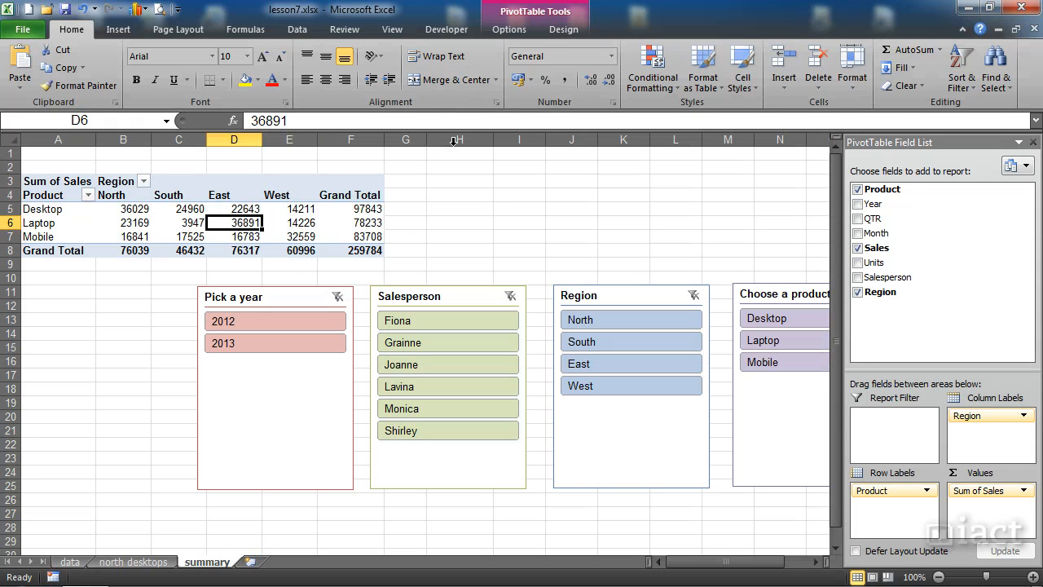
left_click(265, 307)
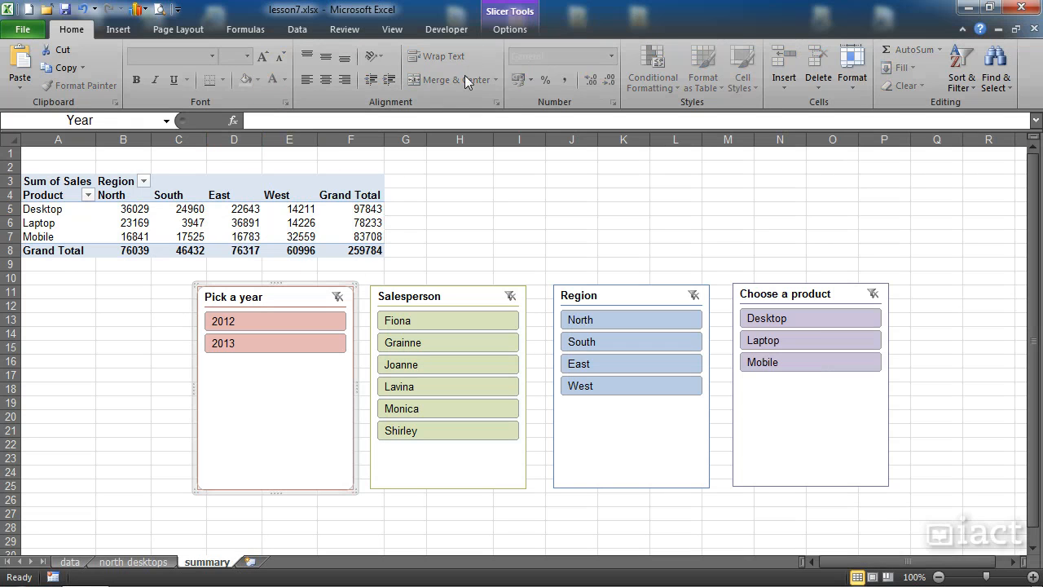
left_click(507, 30)
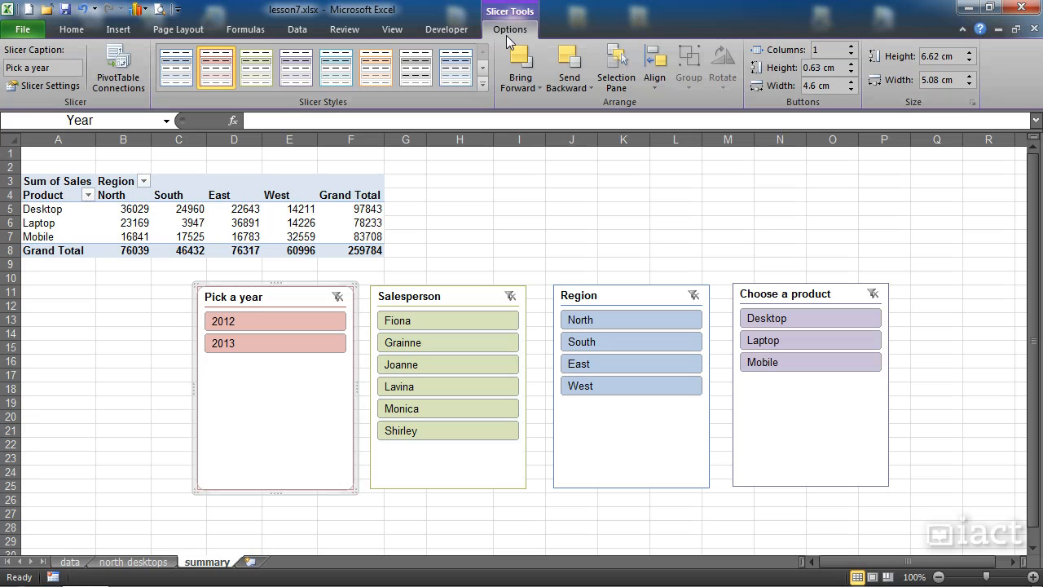
left_click(460, 237)
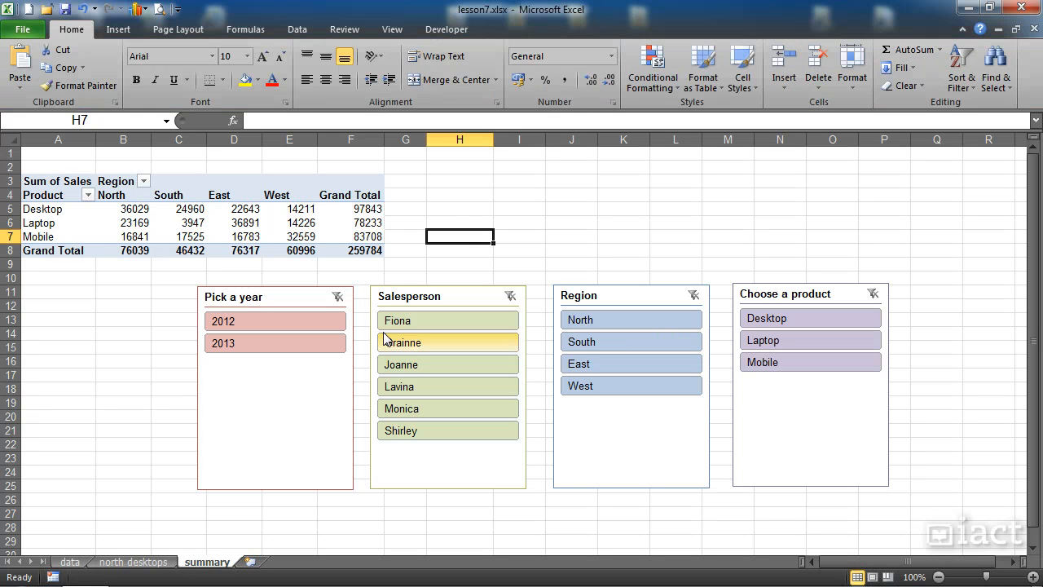
- Delete the "Pick a year", Salesperson, Region and "Choose a product" slicers from the summary sheet
left_click(295, 413)
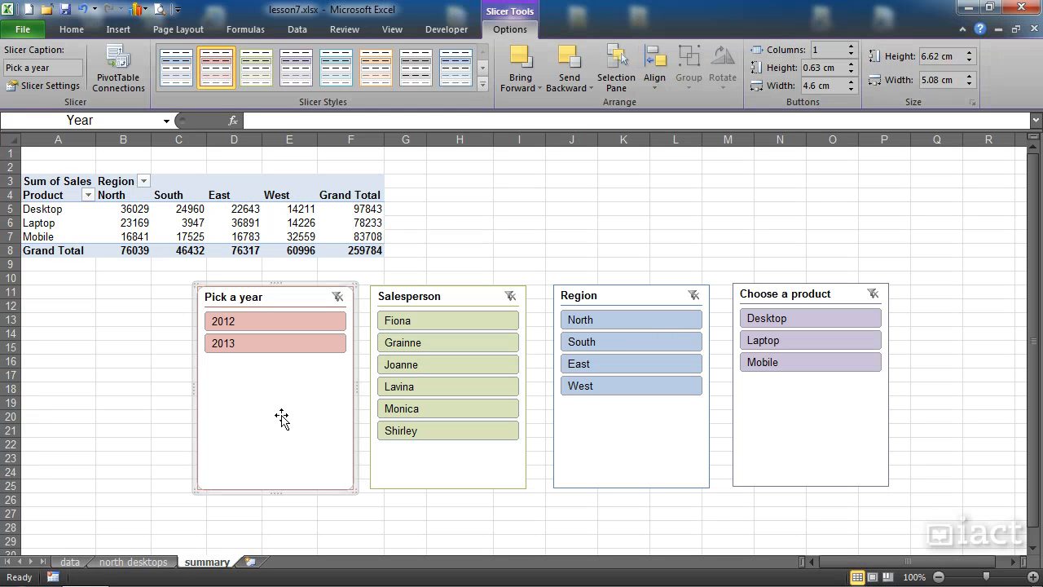
key("Delete")
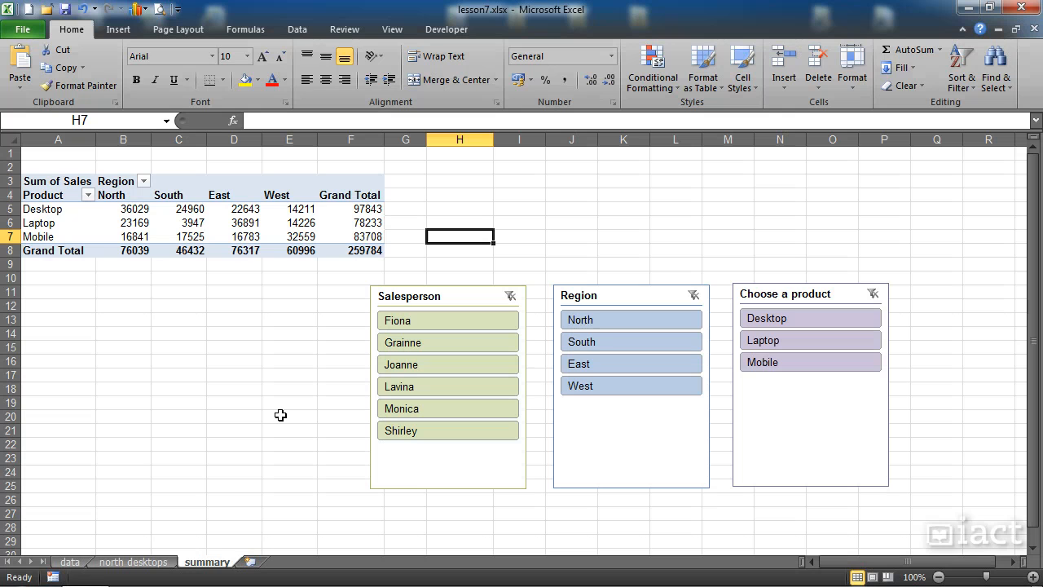
left_click(443, 476)
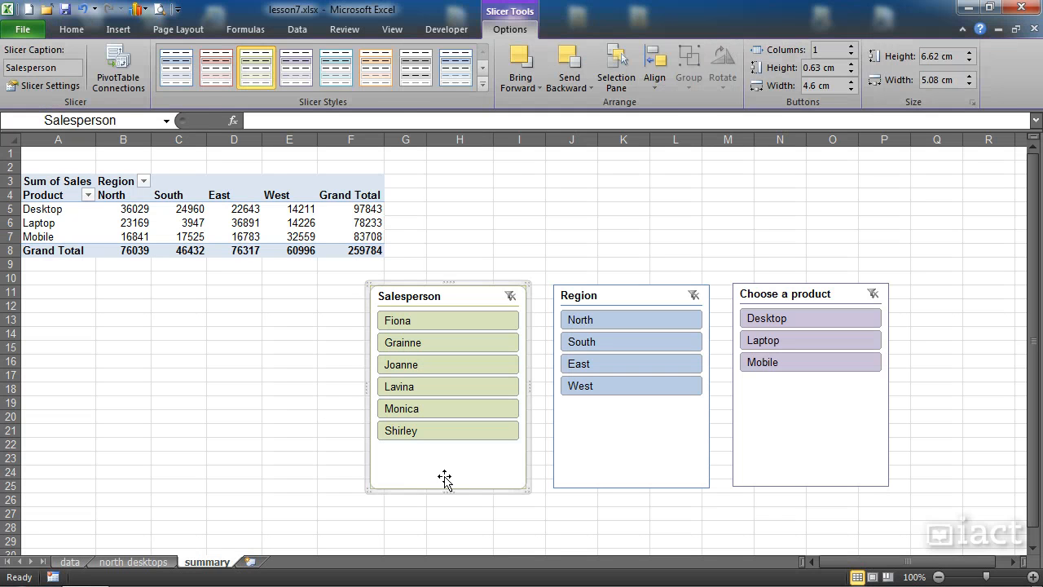
key("Delete")
left_click(670, 458)
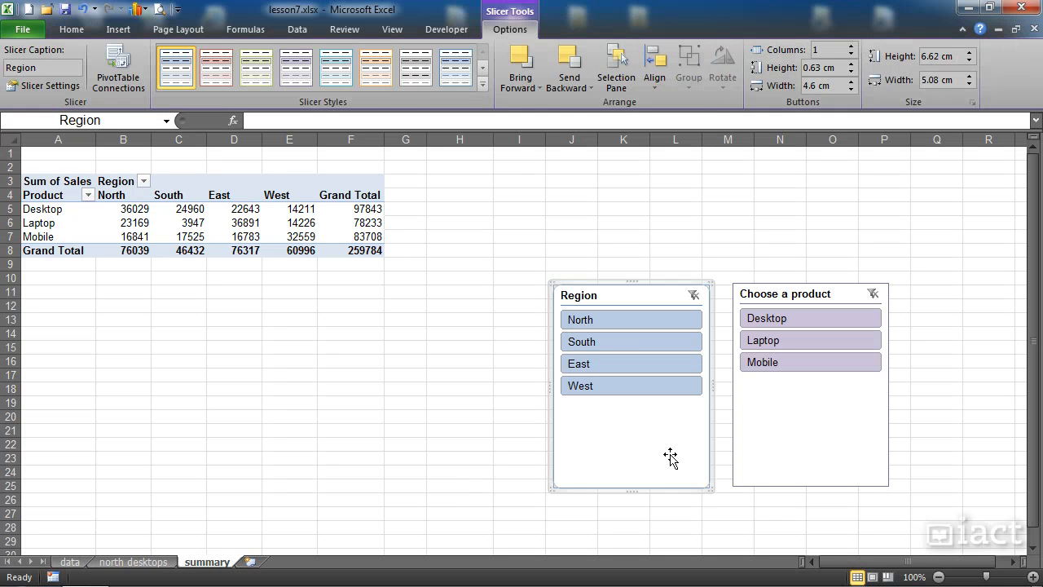
key("Delete")
left_click(832, 422)
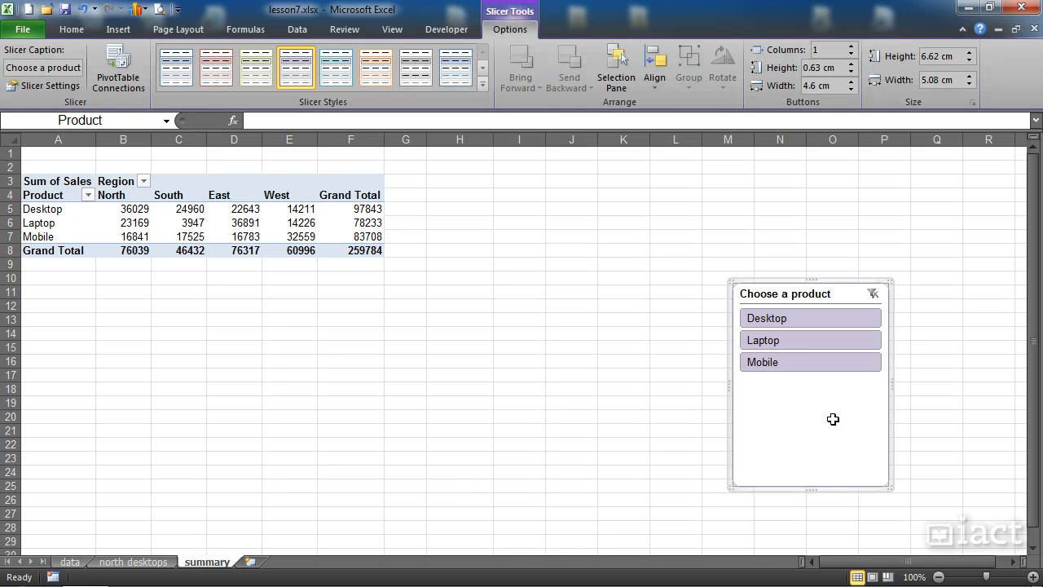
key("Delete")
left_click(210, 235)
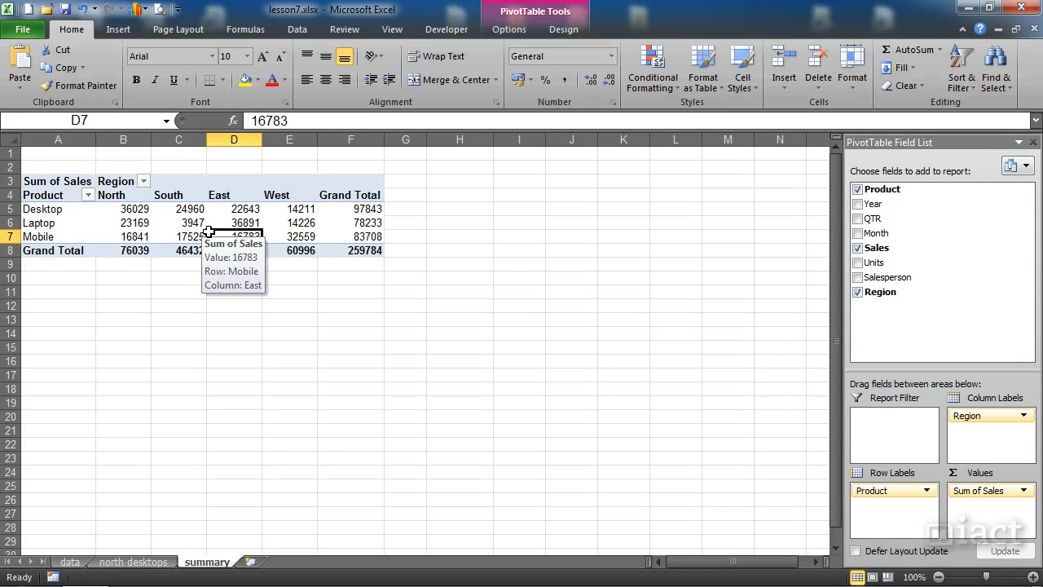